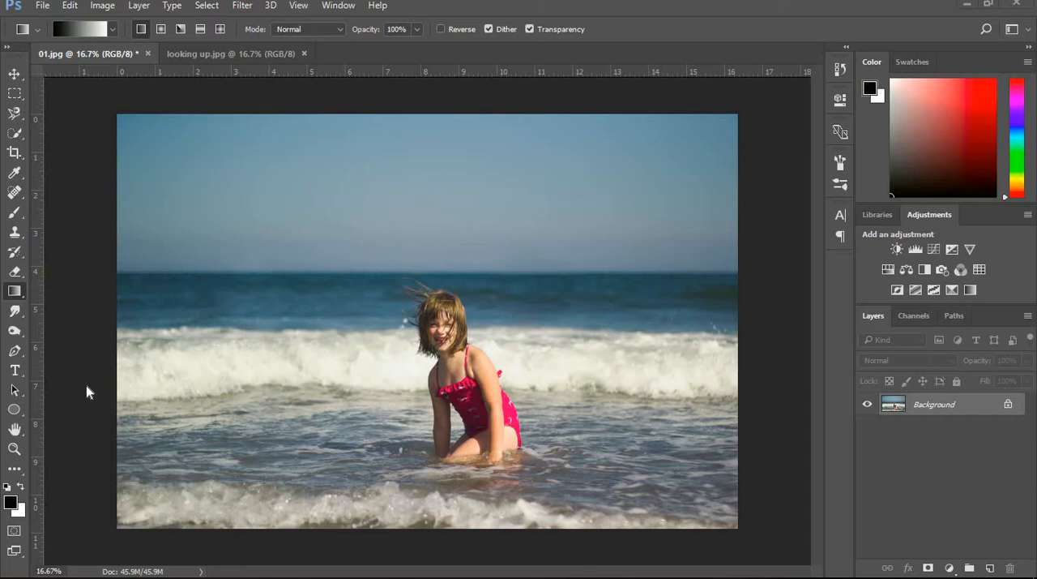
- Place the sky09 image from the sky overlays folder into the beach photo as a linked layer
left_click(42, 5)
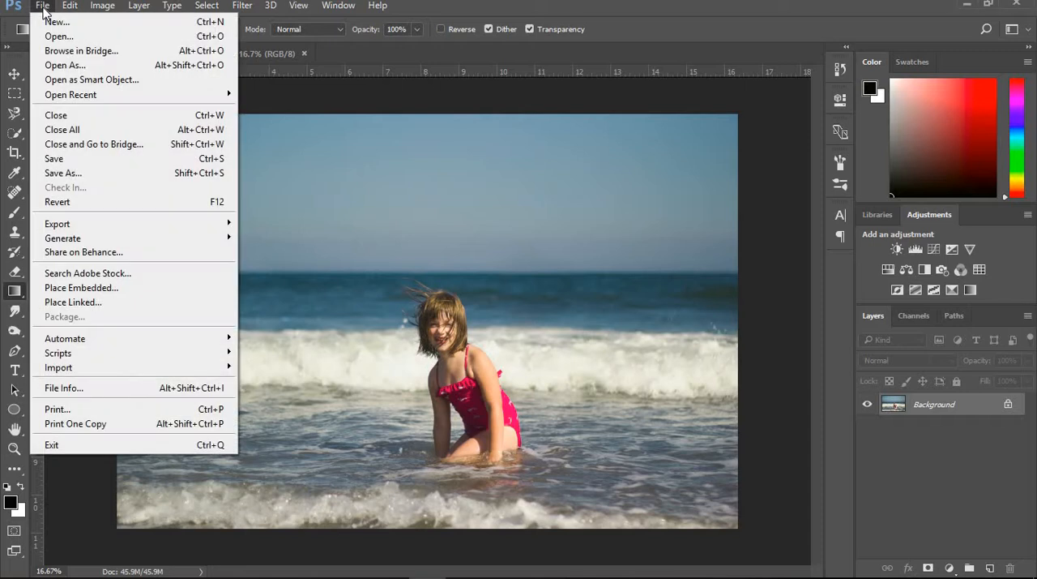
left_click(74, 303)
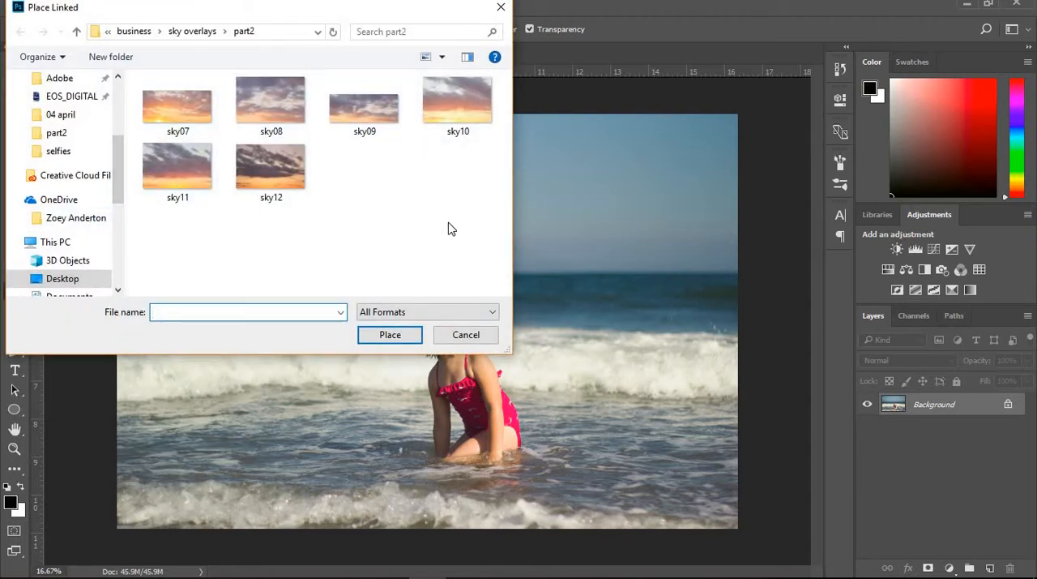
left_click(369, 116)
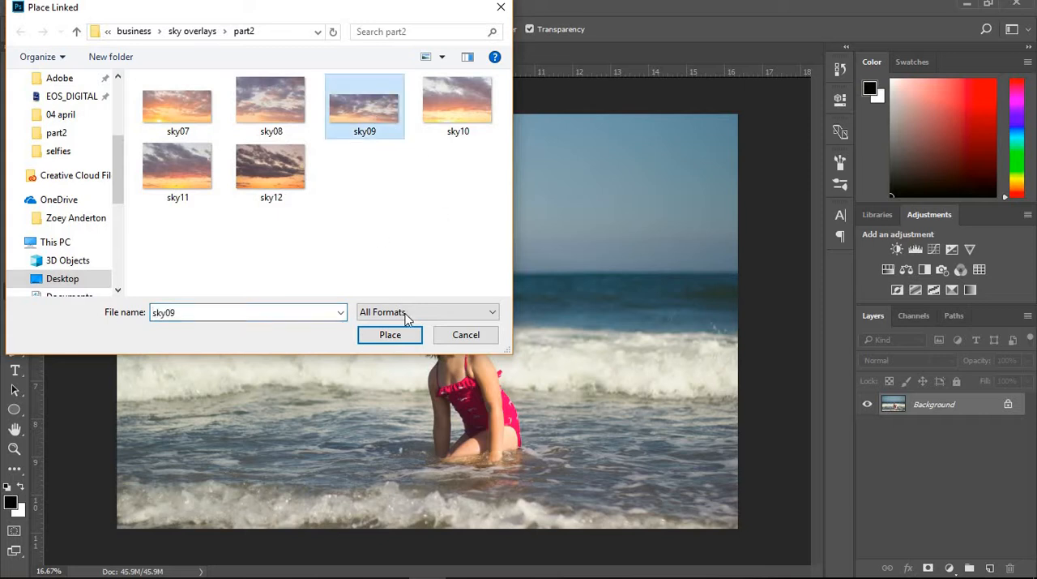
left_click(401, 339)
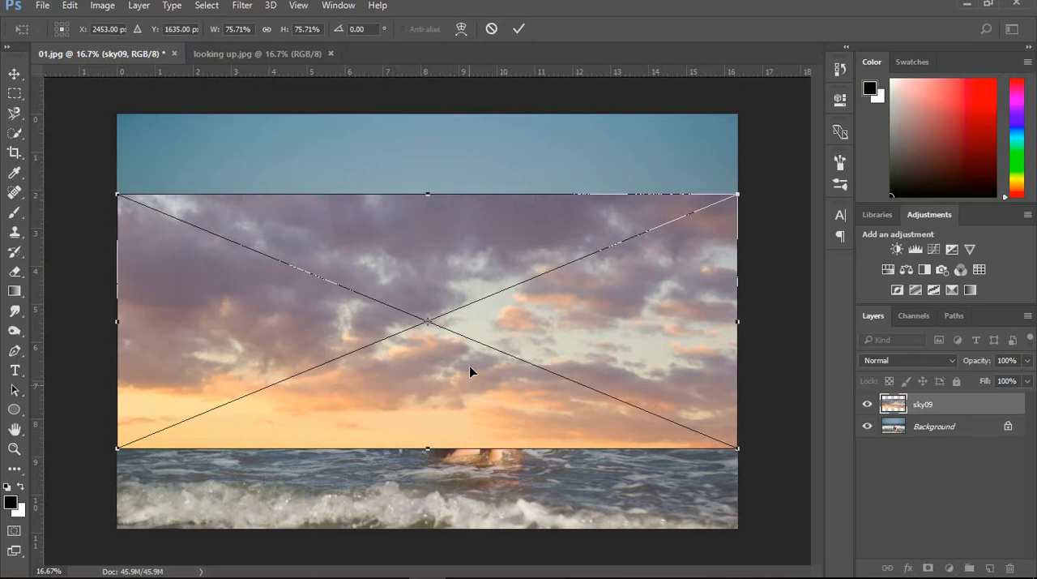
- Move the placed sky upward so its lower edge sits at the horizon, and commit the placement
left_click_drag(469, 370, 466, 235)
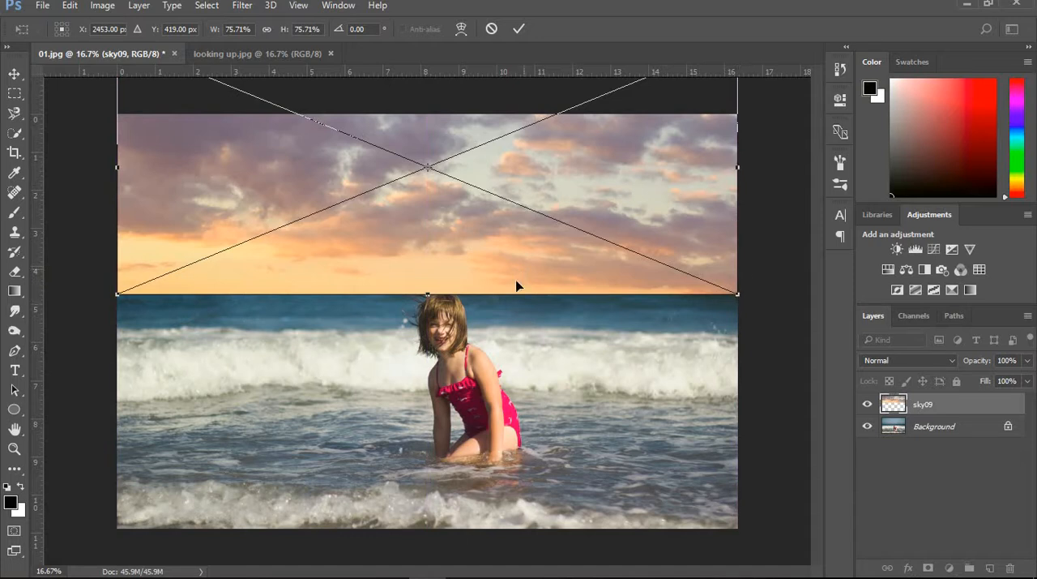
mouse_move(502, 268)
left_mouse_down()
mouse_move(500, 231)
mouse_move(498, 259)
left_mouse_up()
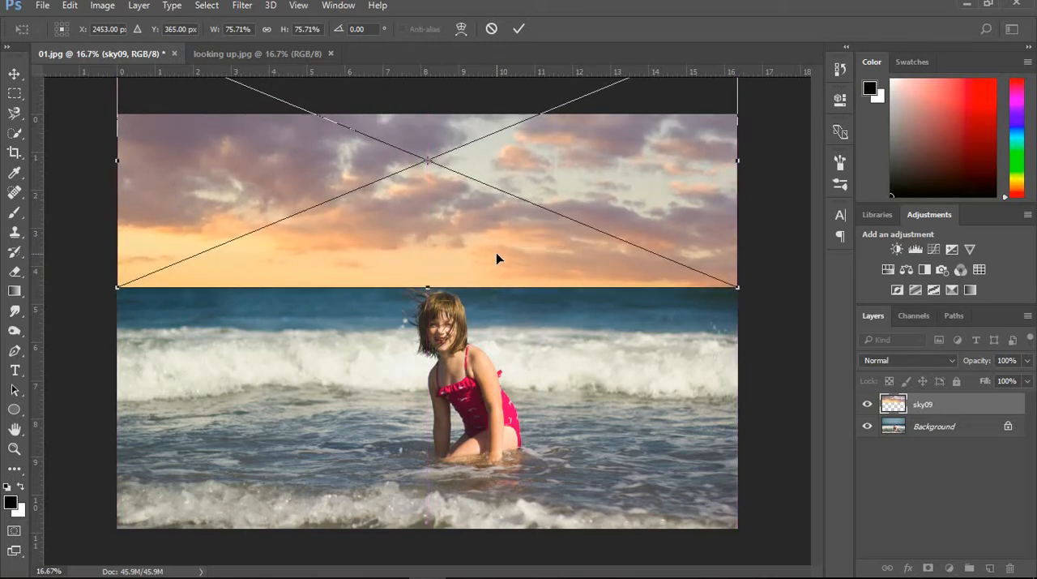
left_click(519, 30)
- Add a layer mask to the sky09 layer
key("g")
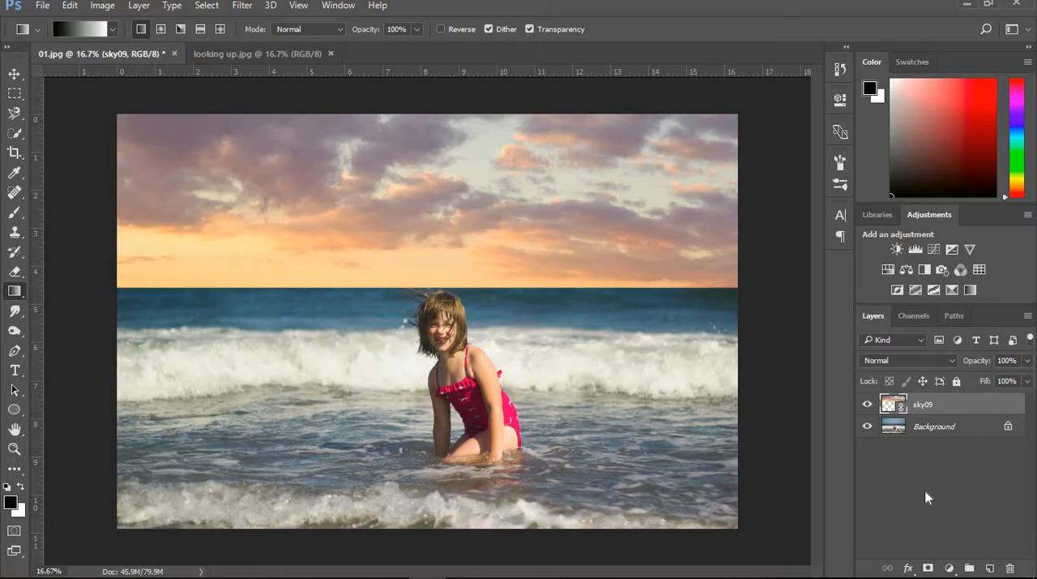
left_click(929, 568)
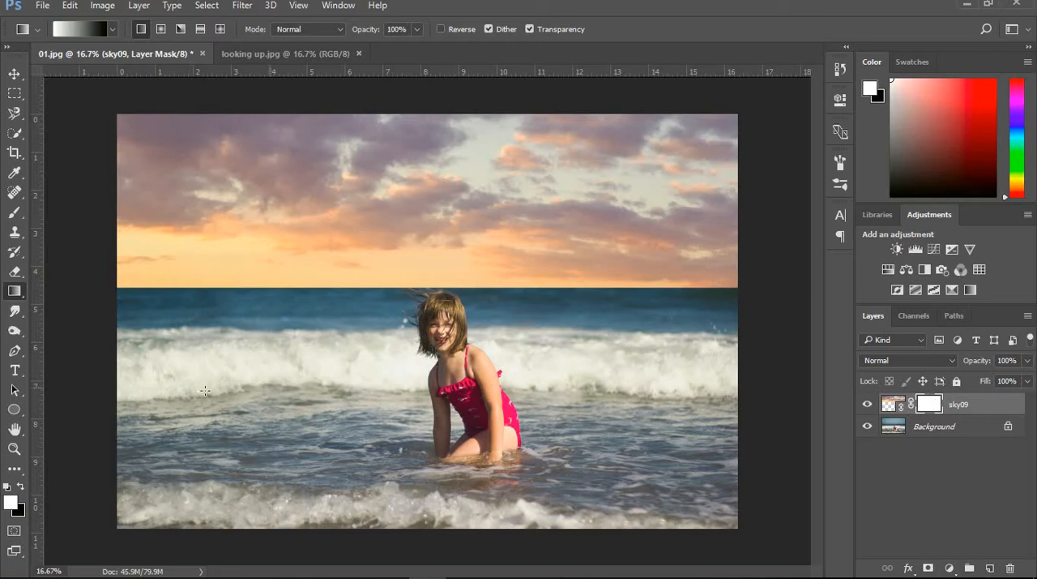
- Blend the sky into the sea with a short vertical gradient on the mask just above the horizon
left_click(16, 293)
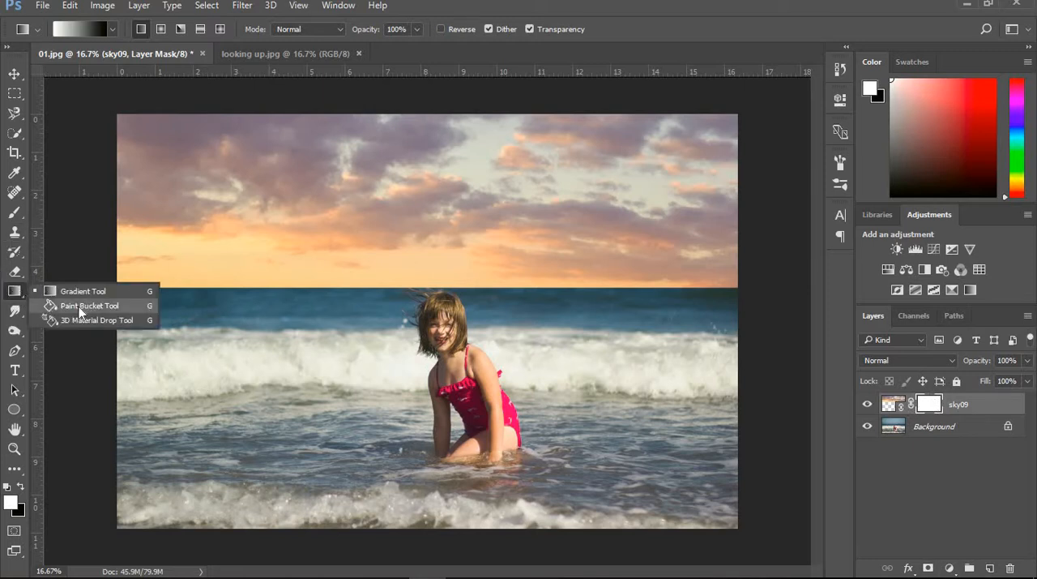
left_click(85, 308)
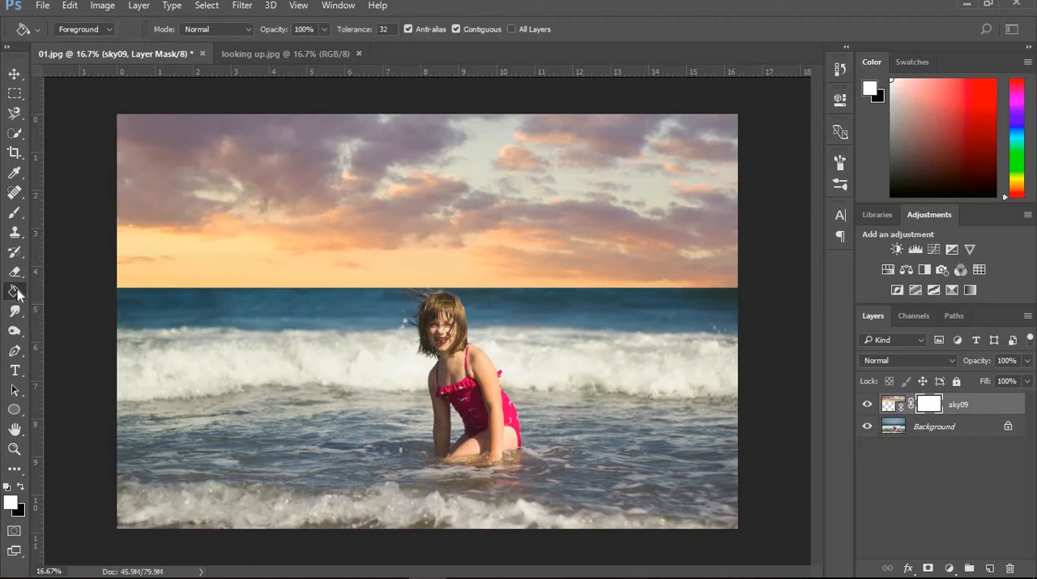
left_click(15, 291)
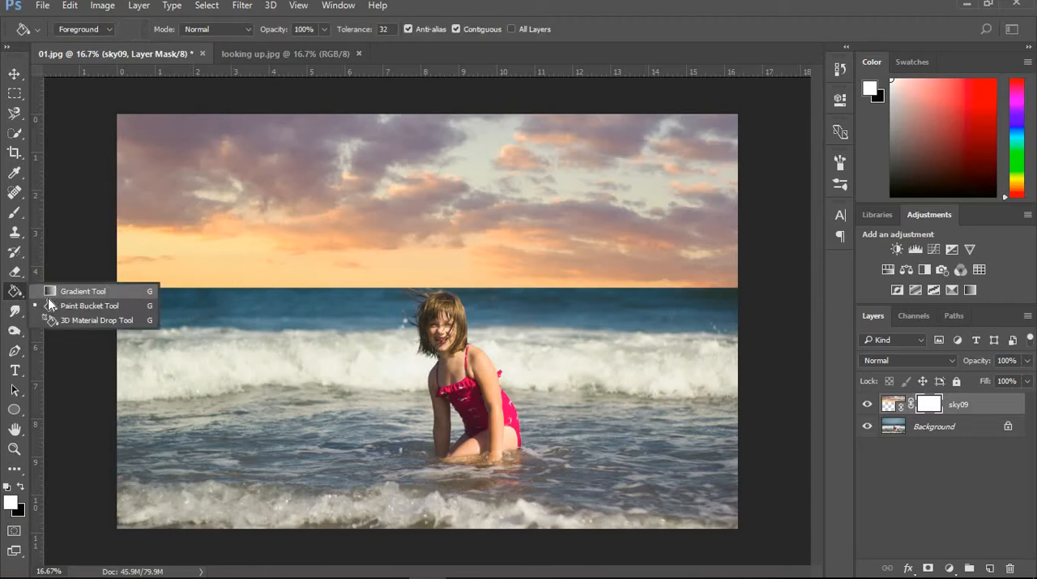
left_click(66, 291)
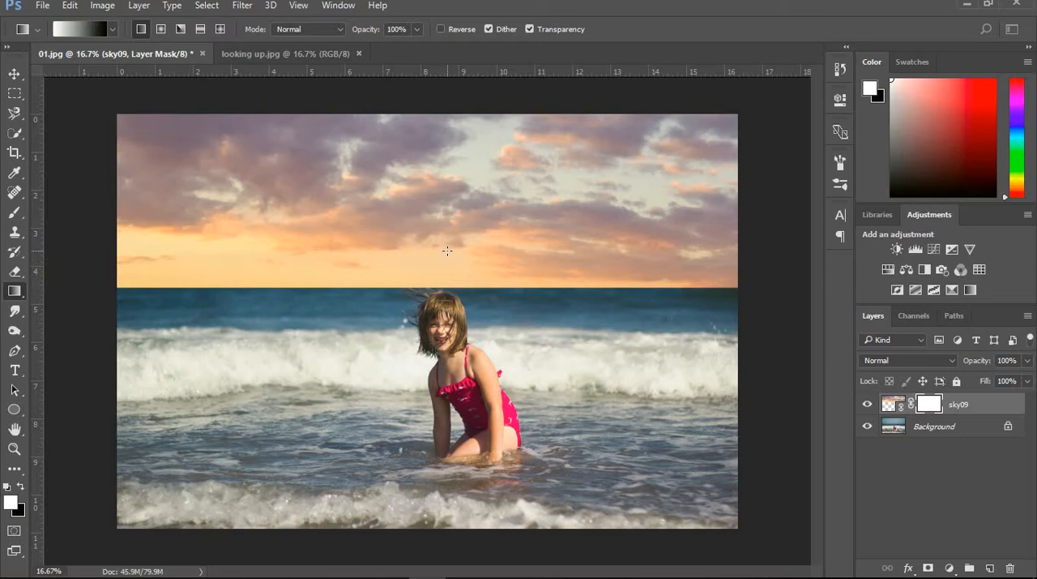
left_click_drag(448, 253, 450, 293)
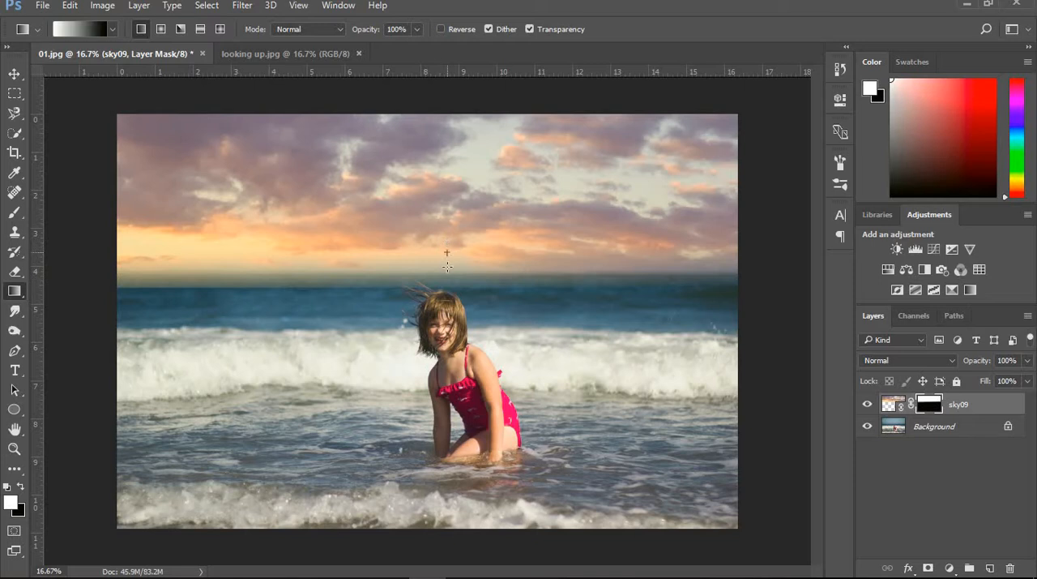
left_click_drag(447, 274, 447, 277)
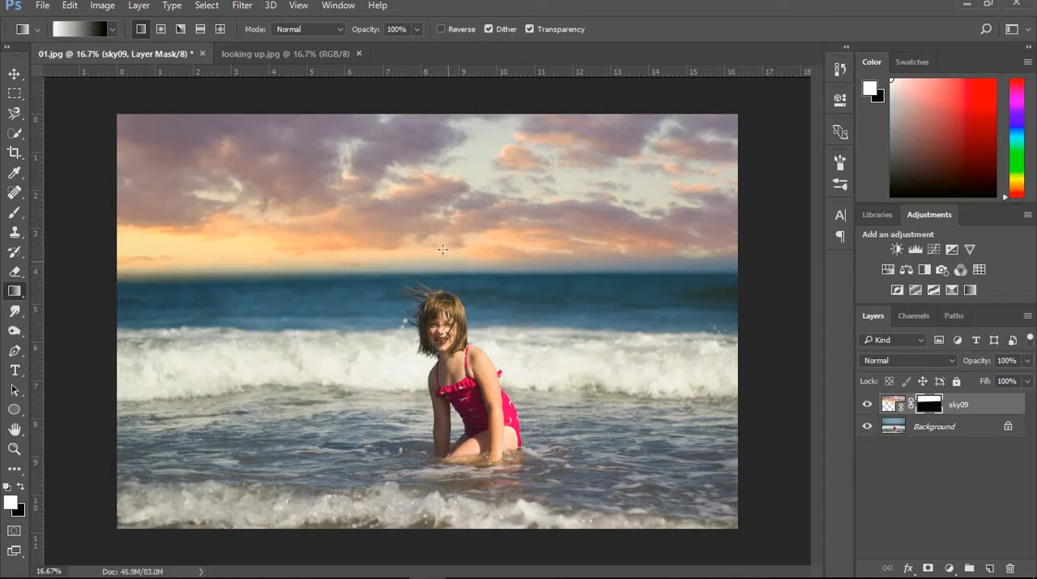
left_click_drag(445, 266, 447, 266)
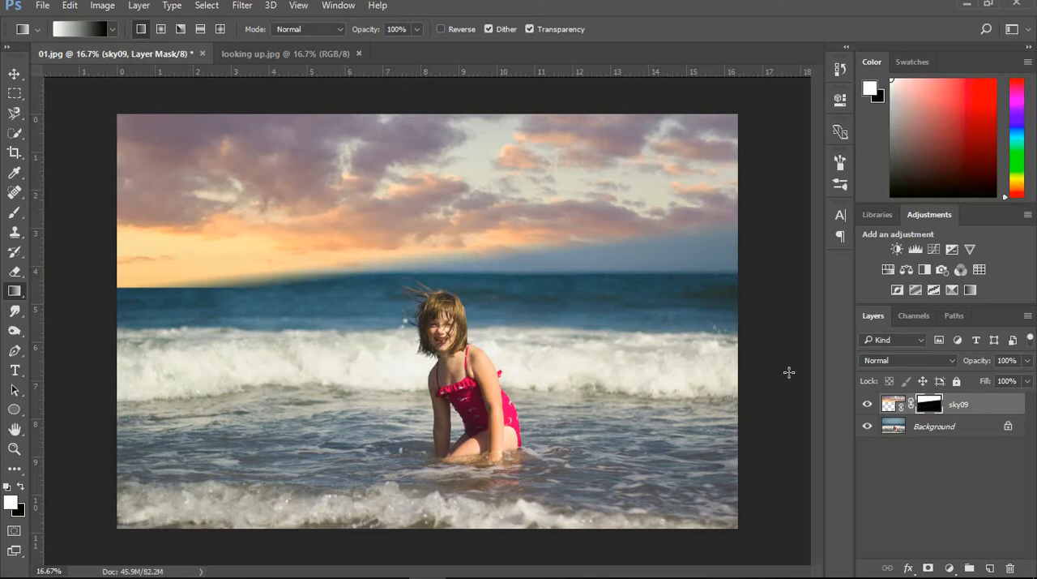
left_click_drag(405, 246, 528, 245)
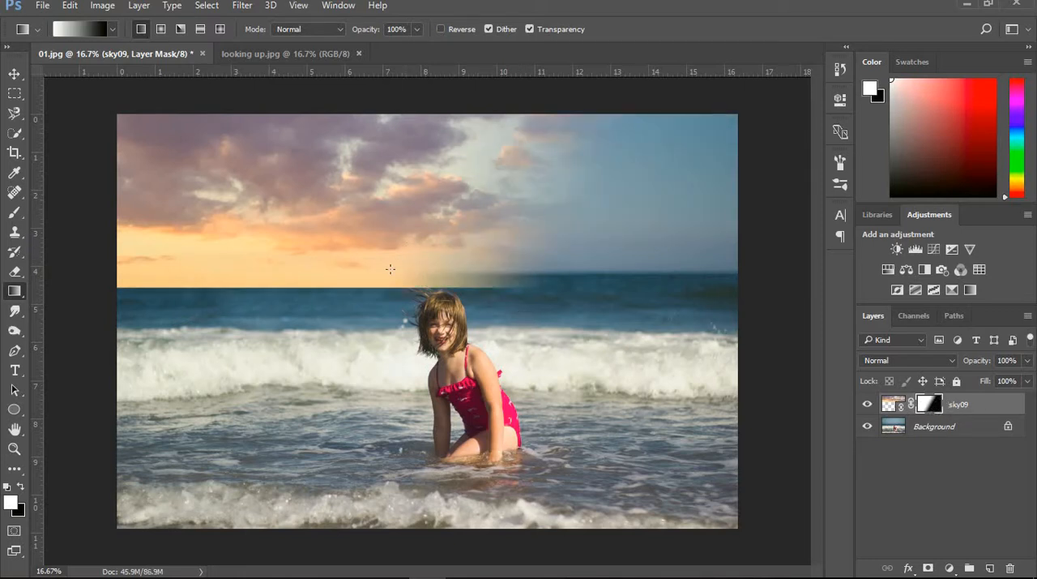
left_click_drag(442, 260, 443, 277)
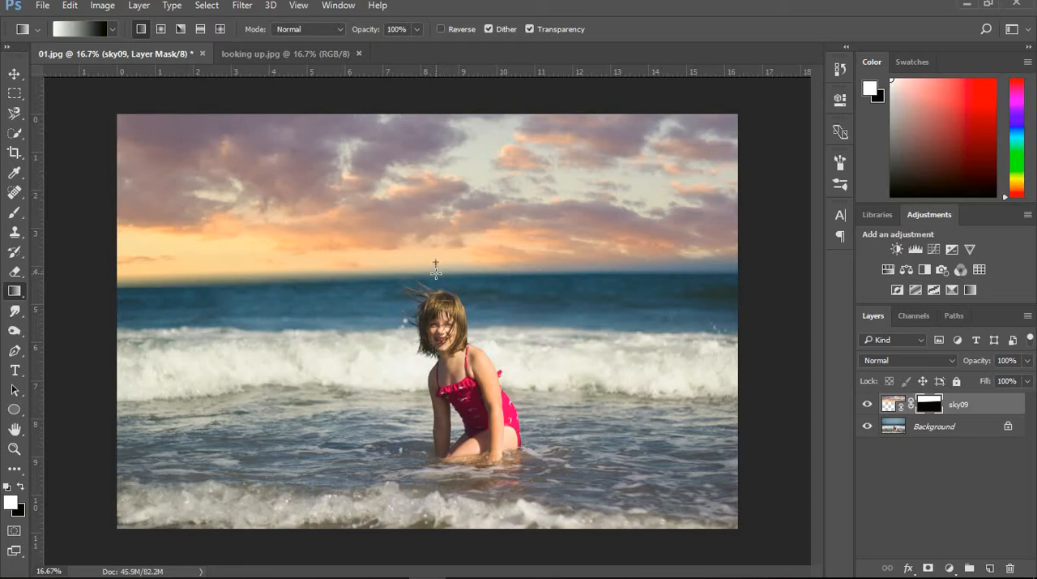
left_click_drag(436, 273, 436, 273)
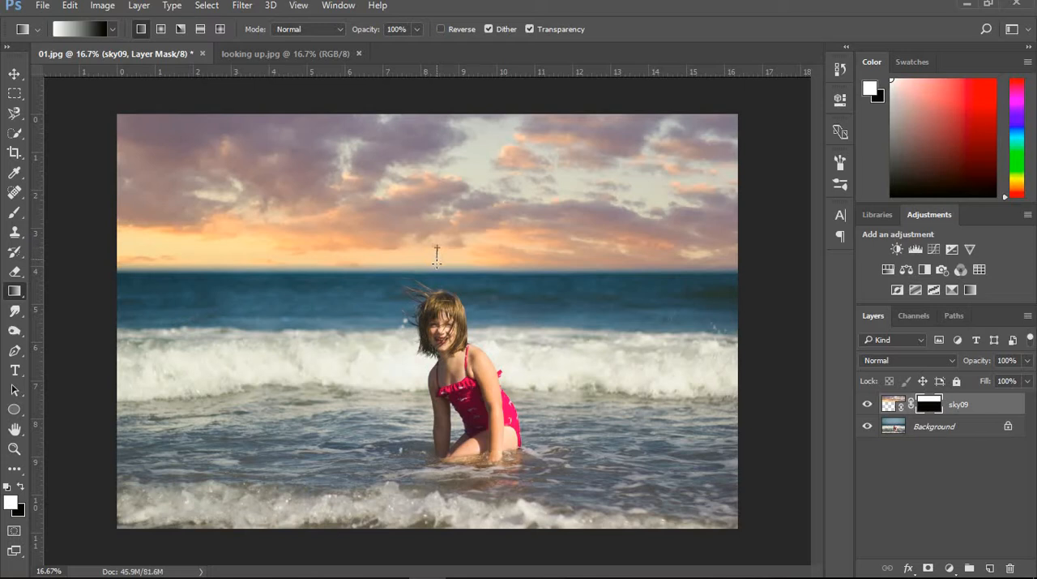
left_click_drag(436, 260, 442, 265)
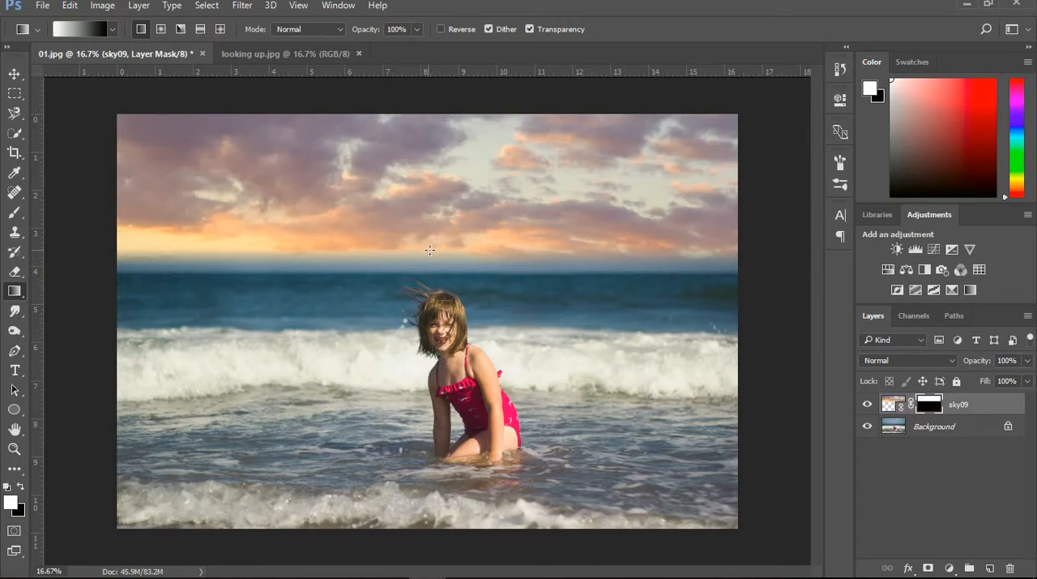
left_click_drag(432, 225, 432, 267)
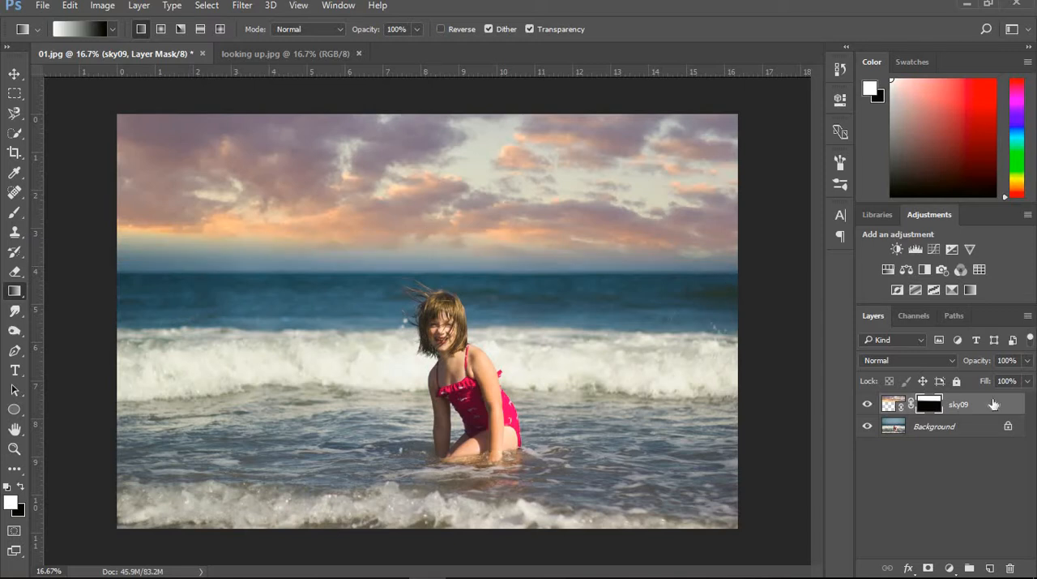
- Paint along the horizon on the mask with a soft 400 px brush at 14% opacity to soften the blend
left_click(13, 214)
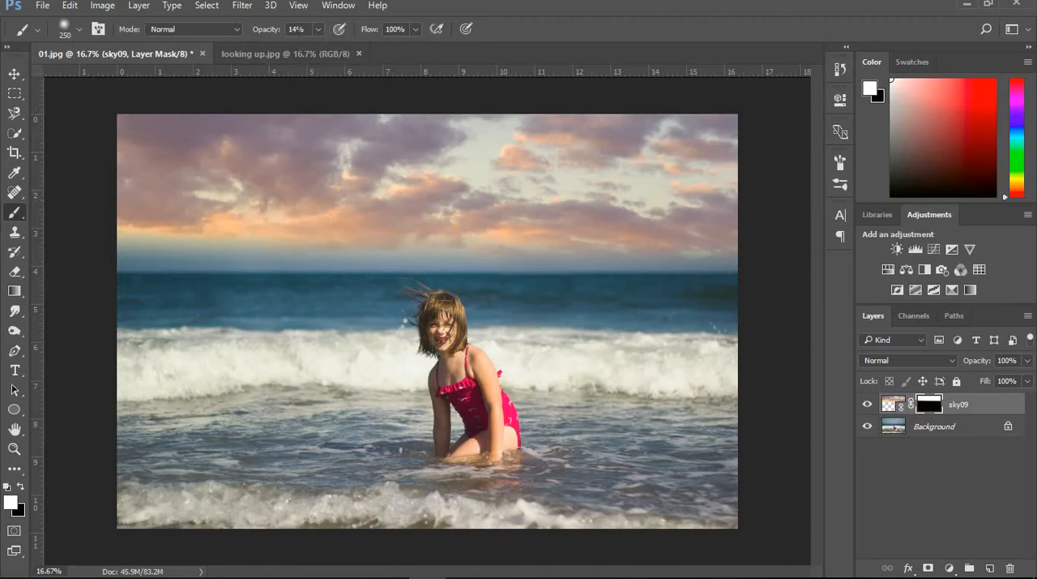
left_click(78, 30)
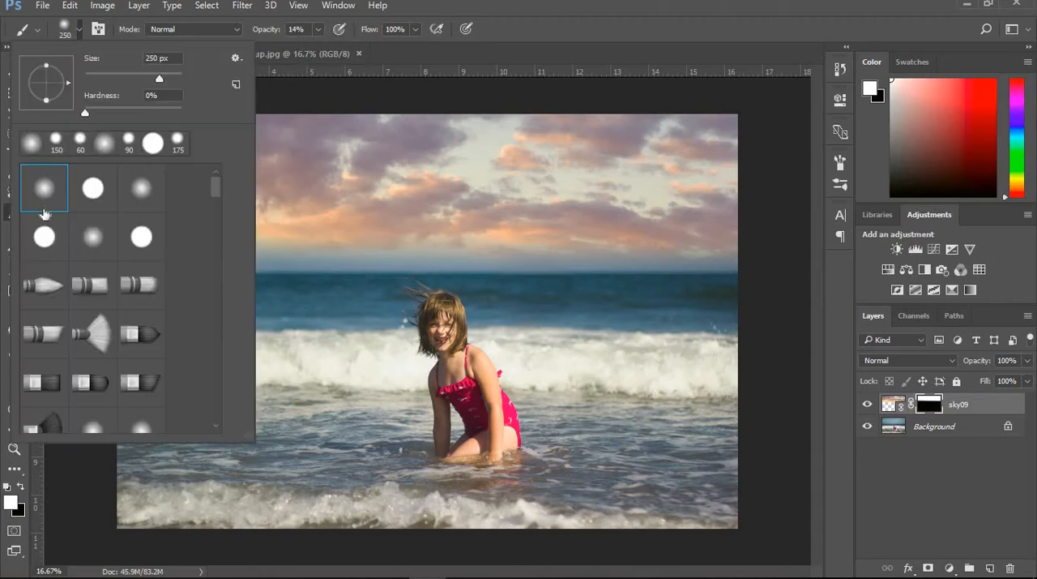
left_click(79, 31)
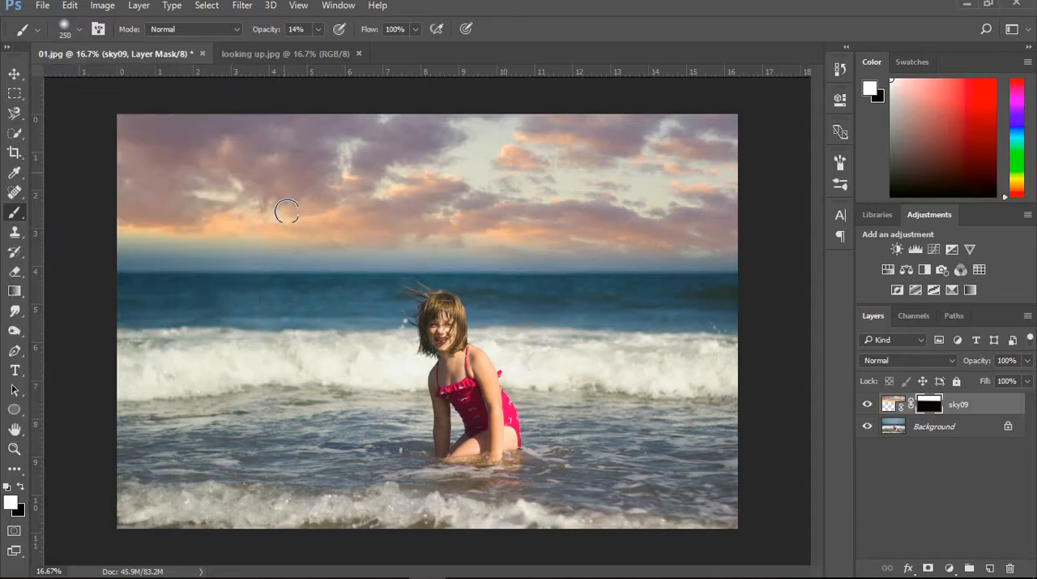
key("bracketright")
key("bracketright")
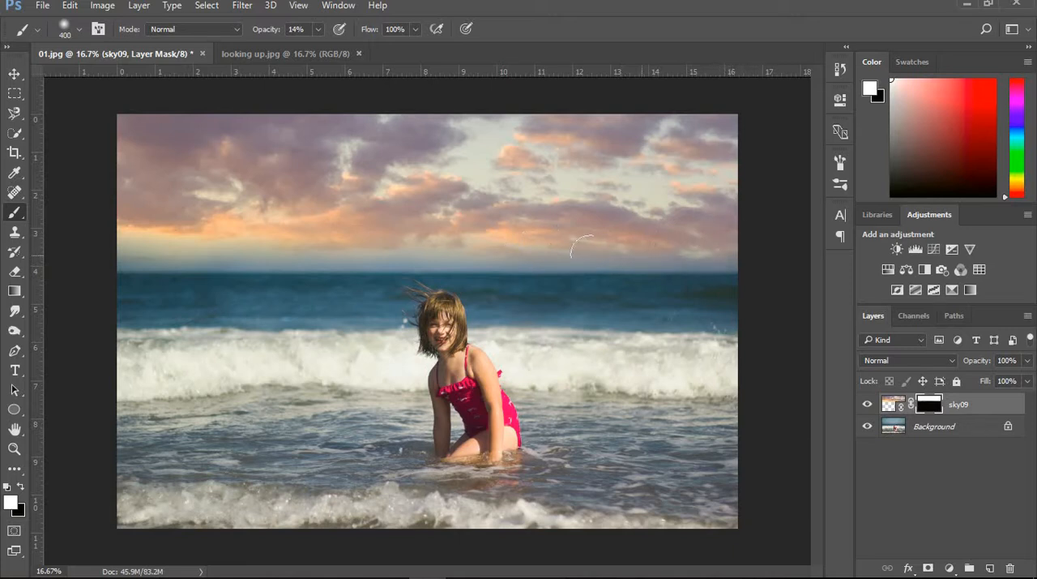
left_click_drag(464, 244, 115, 239)
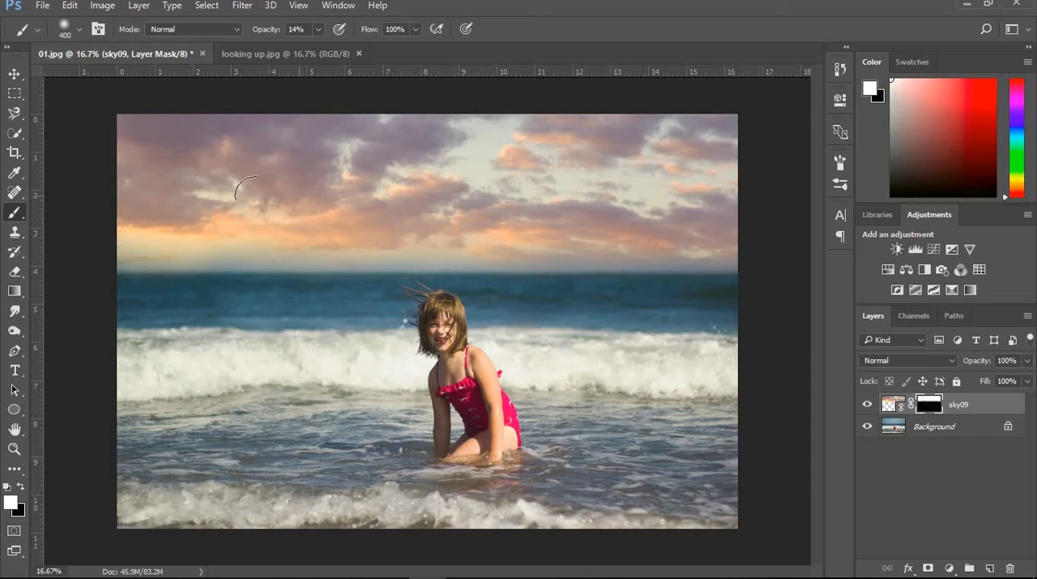
- Select the sky09 layer itself and sample a warm orange from the sunset clouds as the foreground color
left_click(14, 76)
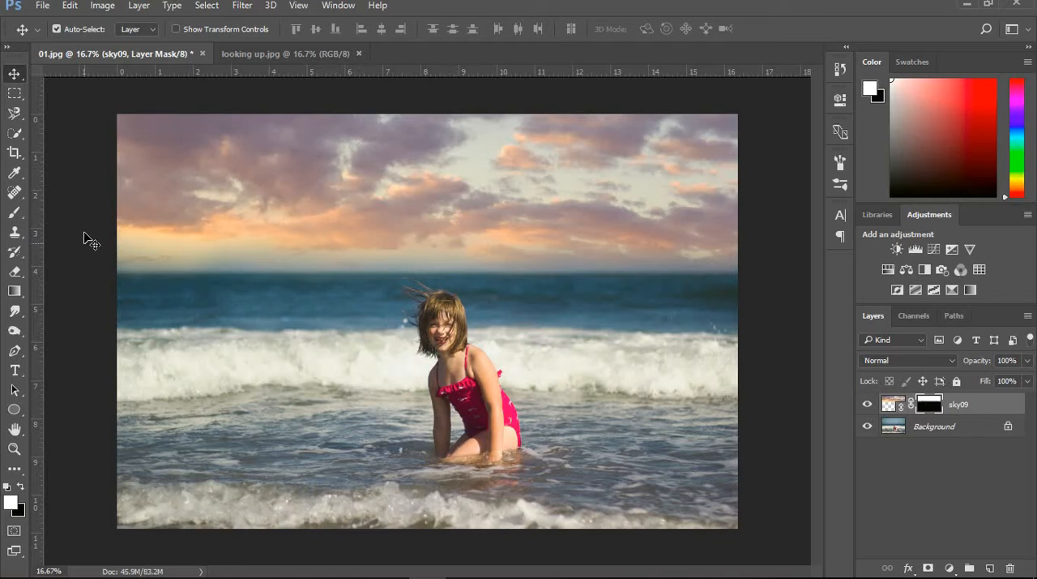
left_click(15, 173)
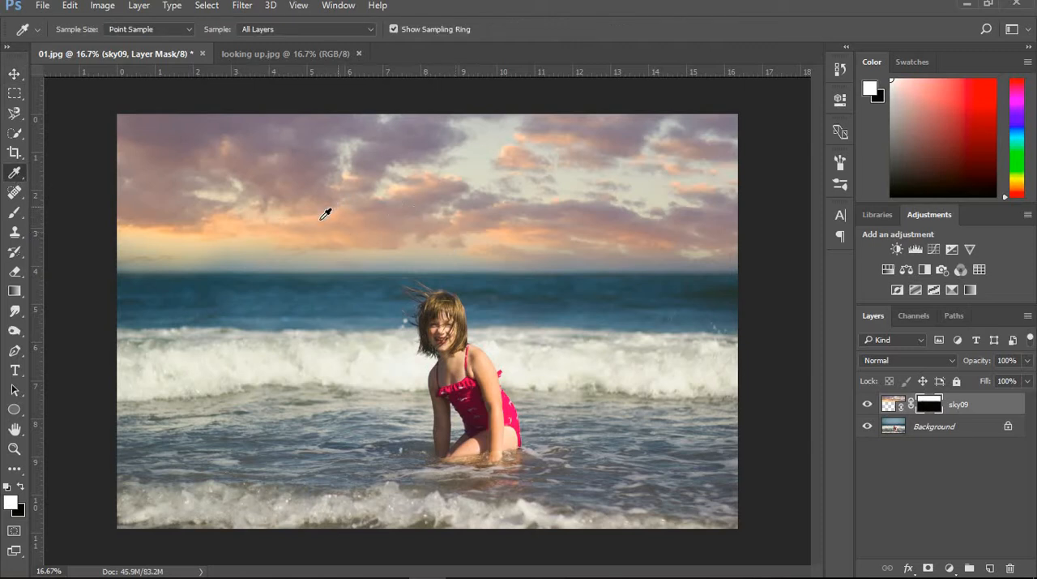
left_click(346, 234)
left_click(889, 404)
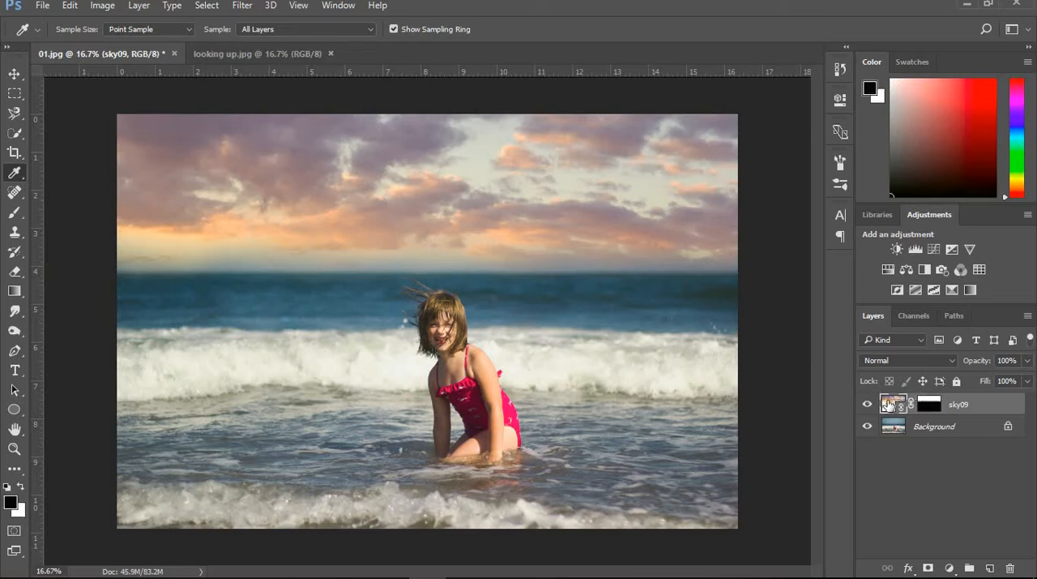
left_click(338, 212)
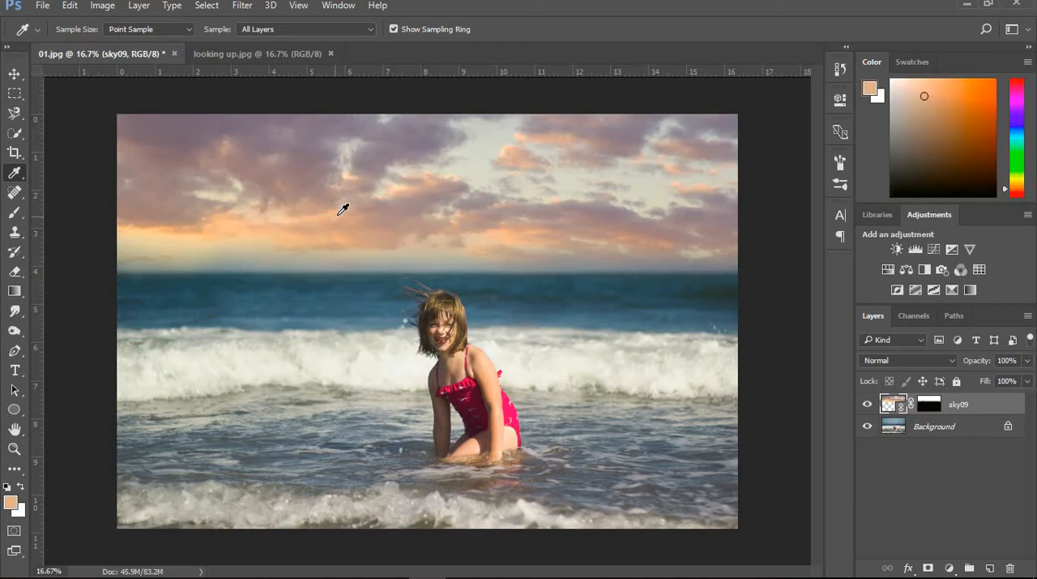
left_click(639, 230)
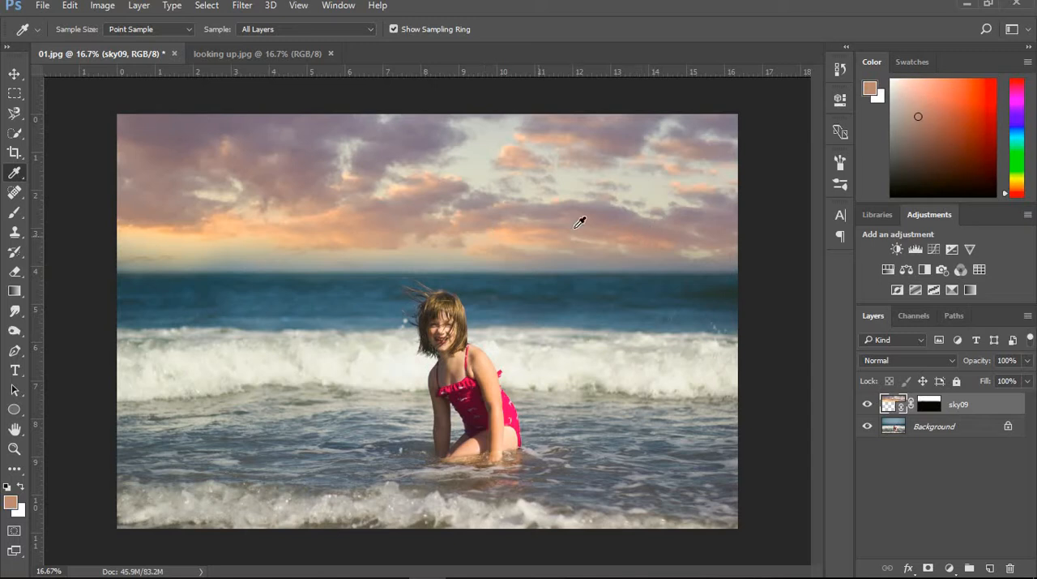
left_click(632, 232)
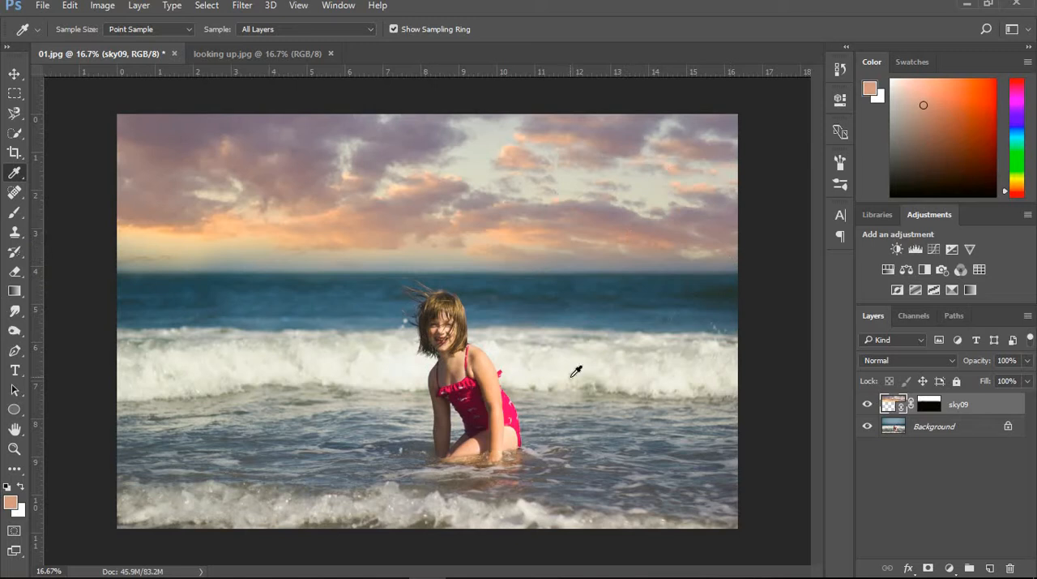
- Create a new layer above sky09 and fill it entirely with the sampled orange using the Paint Bucket Tool
left_click(990, 568)
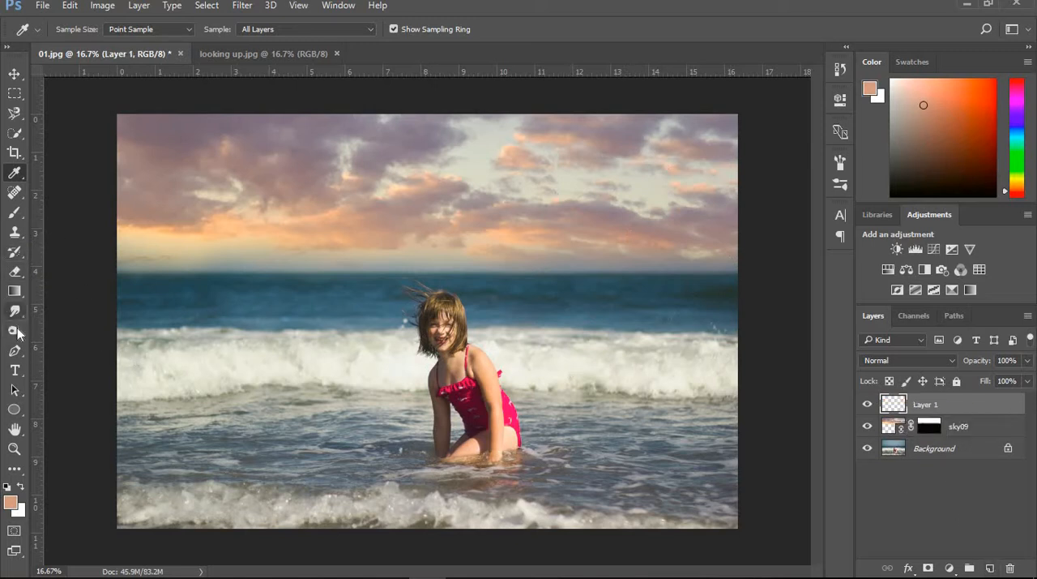
left_click_drag(15, 291, 62, 297)
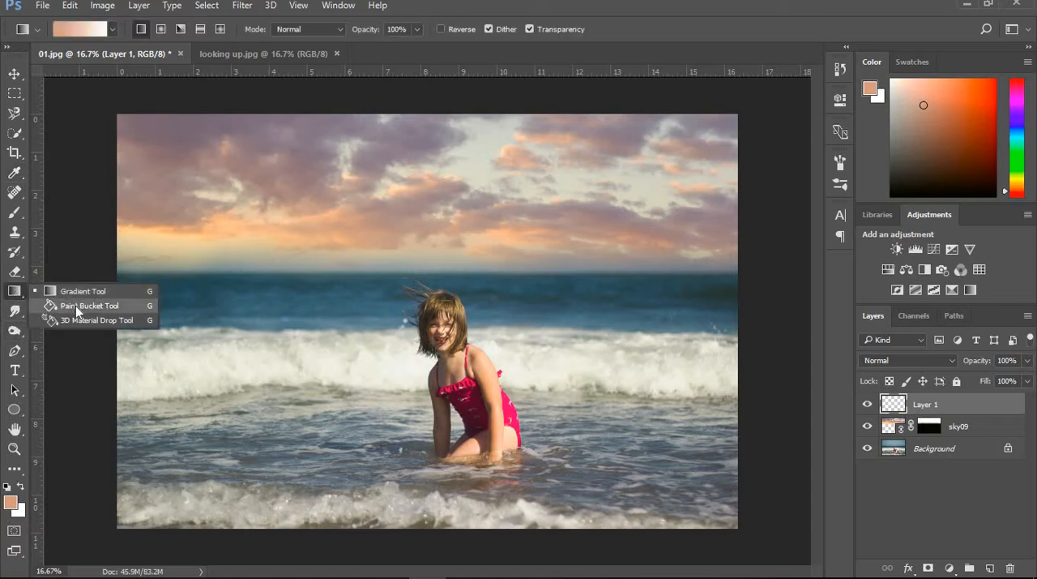
left_click(76, 305)
left_click(320, 318)
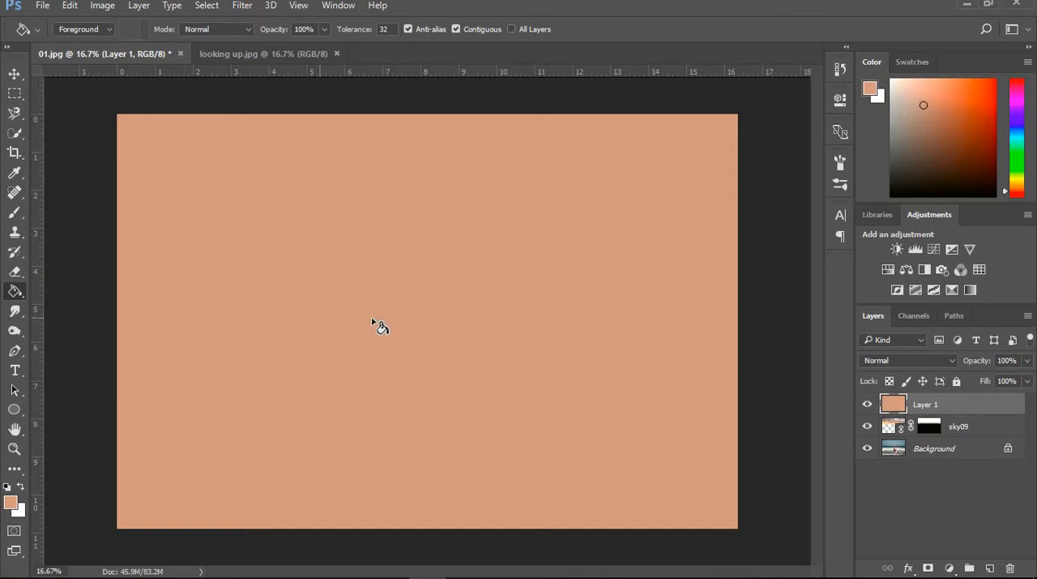
- Set the orange fill layer's blend mode to Soft Light
left_click(952, 361)
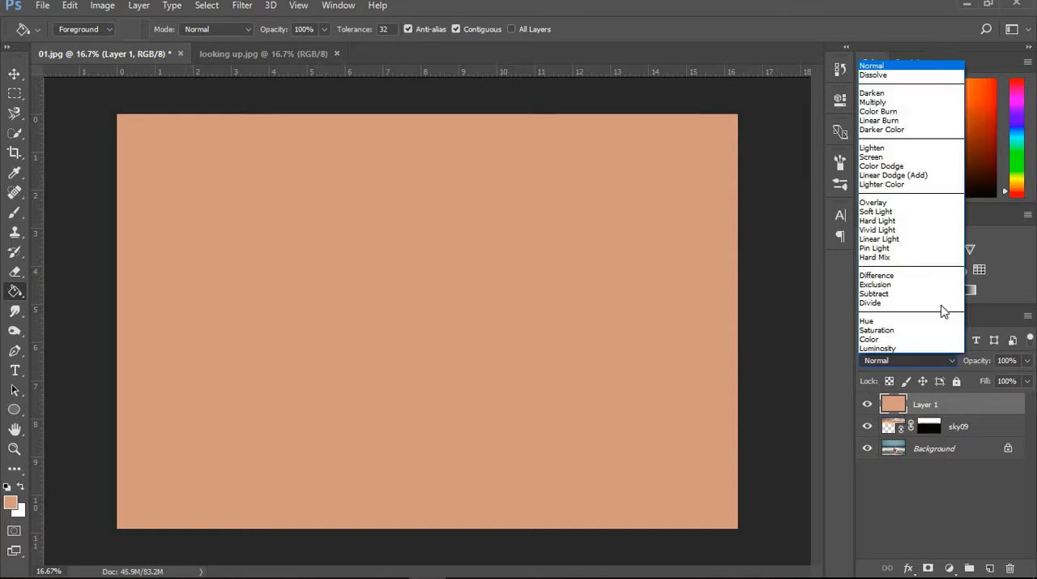
left_click(889, 213)
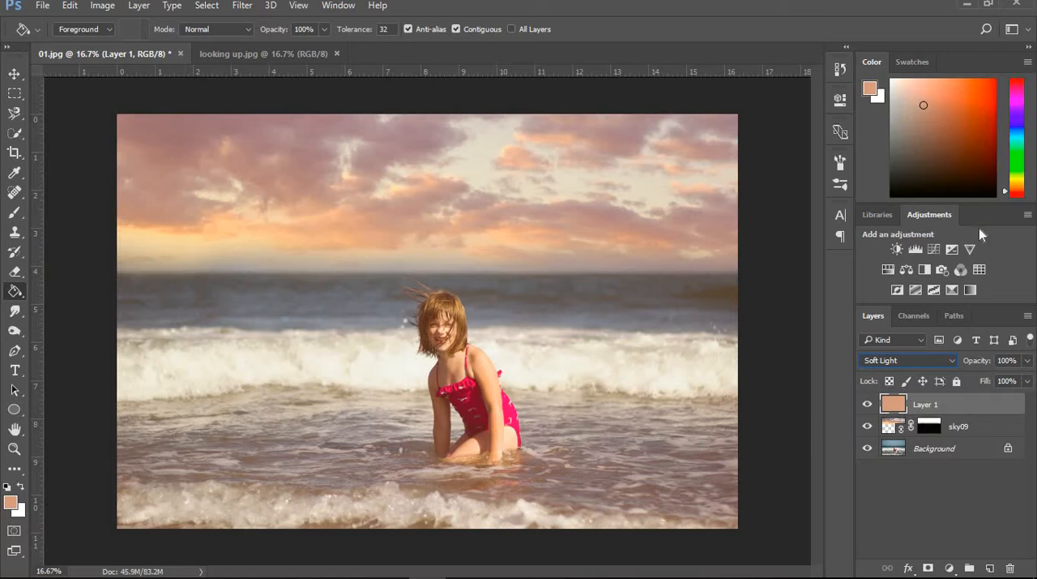
- Add a Levels adjustment layer with the input black point at 43 and midtones at 1.03
left_click(916, 250)
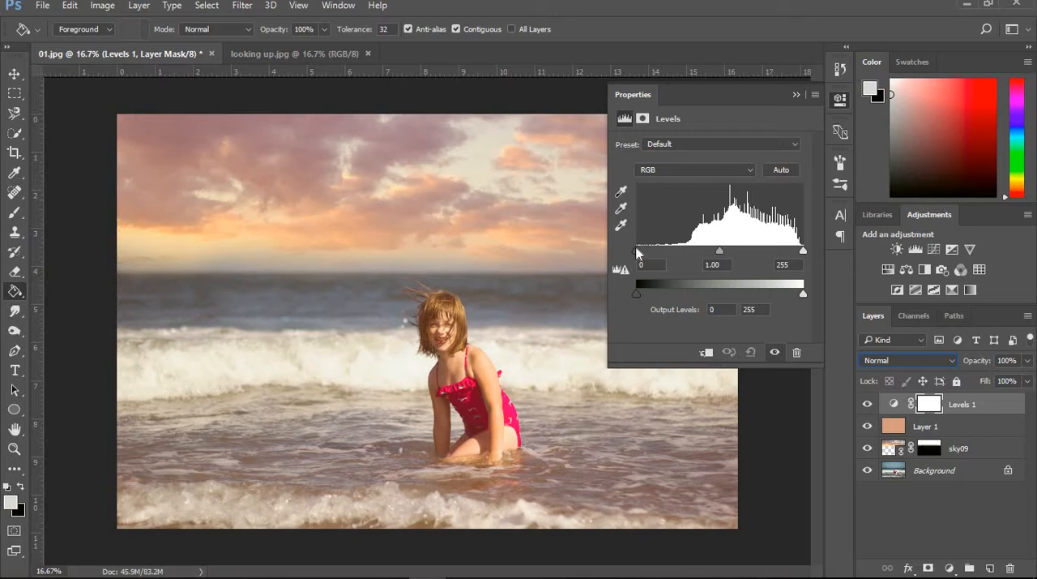
left_click_drag(637, 251, 661, 251)
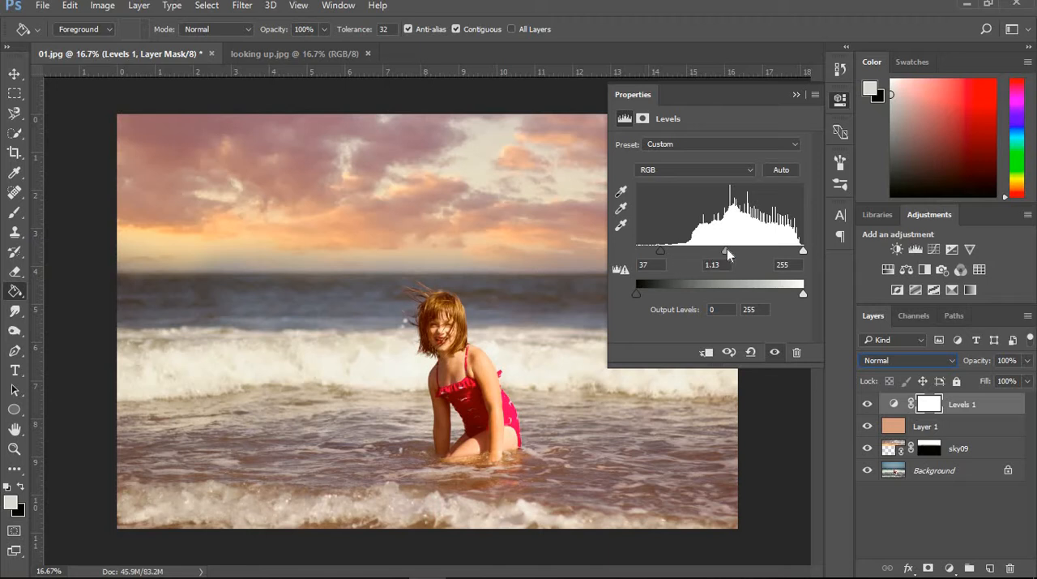
left_click_drag(729, 252, 732, 257)
left_click_drag(663, 248, 666, 254)
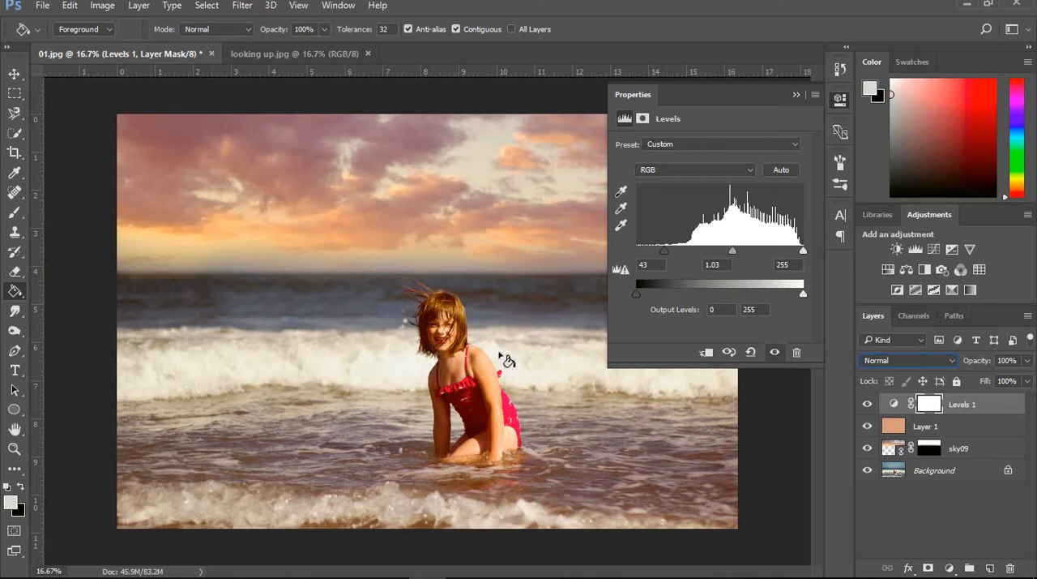
left_click(797, 95)
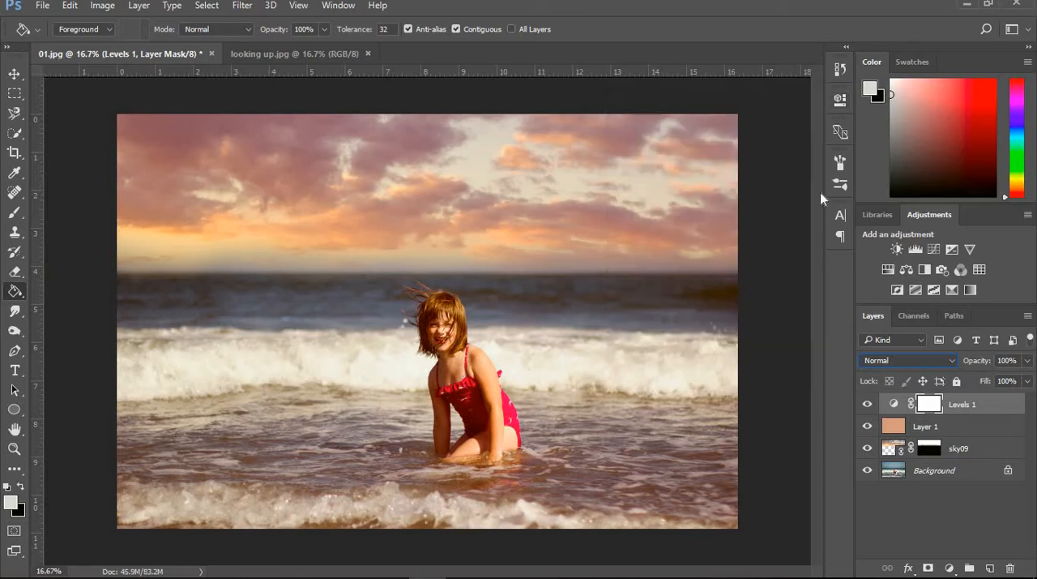
- Lower the Levels layer's opacity to 74% and compare the result with the original background alone
left_click_drag(1028, 367, 1005, 379)
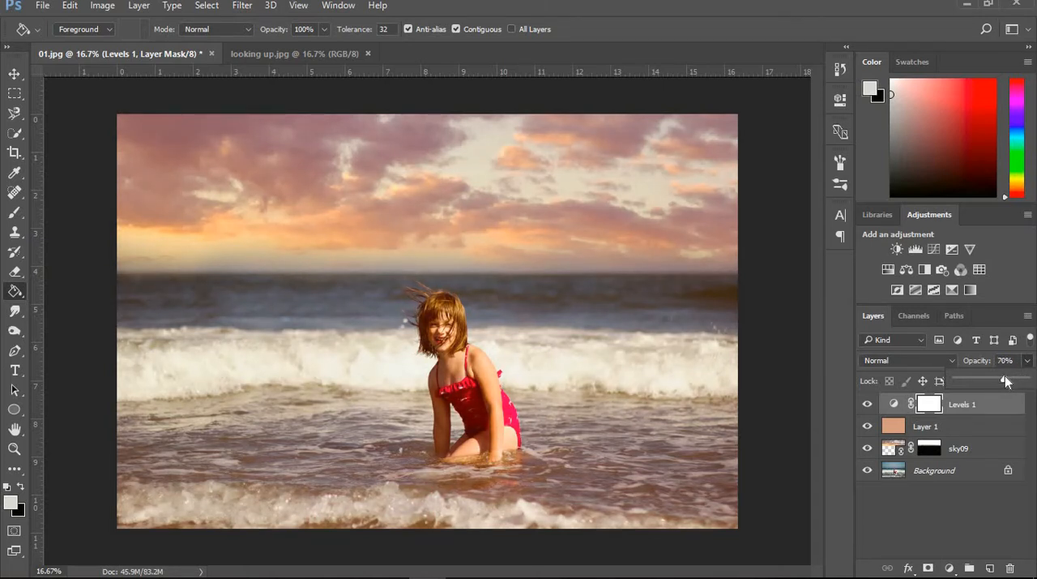
left_click_drag(1005, 377, 1008, 378)
left_click(868, 471, "alt")
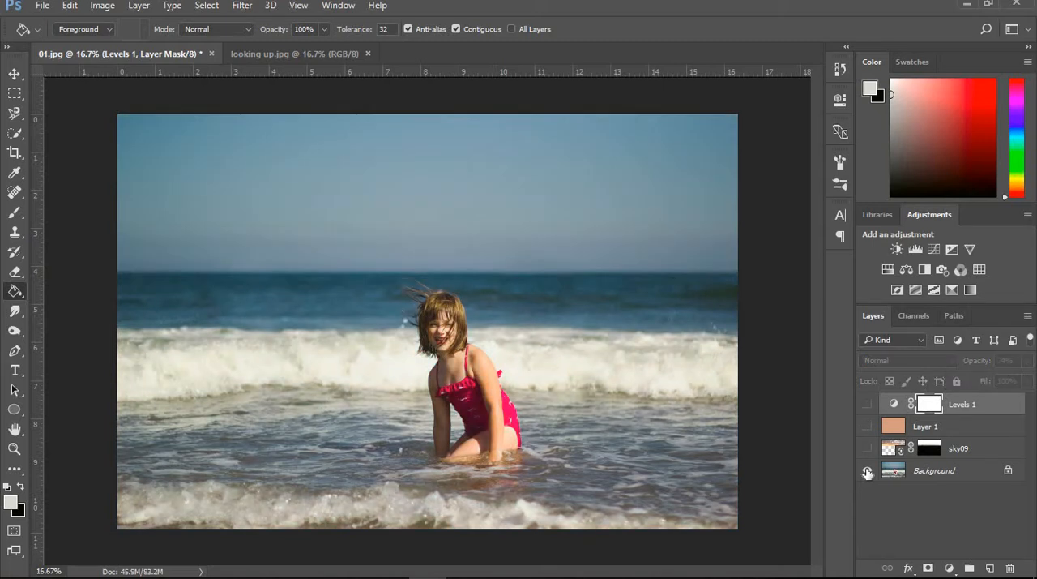
left_click(868, 471, "alt")
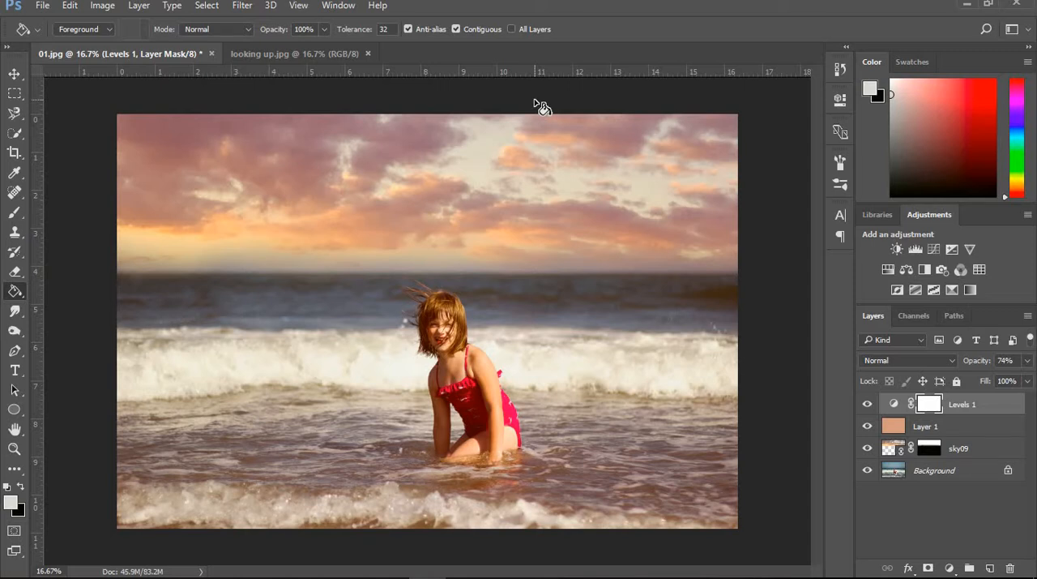
- Switch to the looking up.jpg document and place stormy 06 from the storm clouds 05-08 folder as a linked layer
left_click(294, 53)
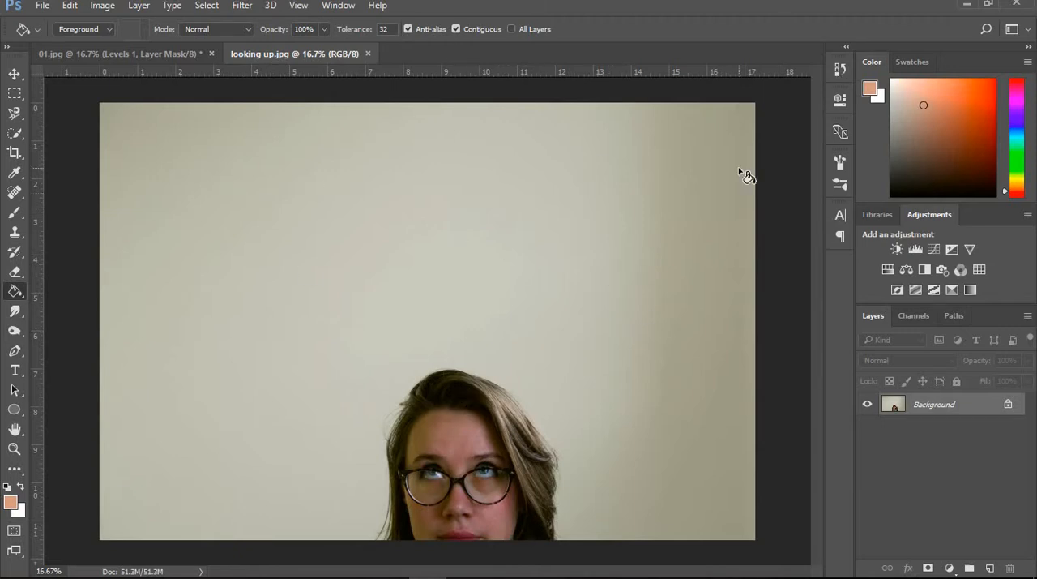
left_click(41, 6)
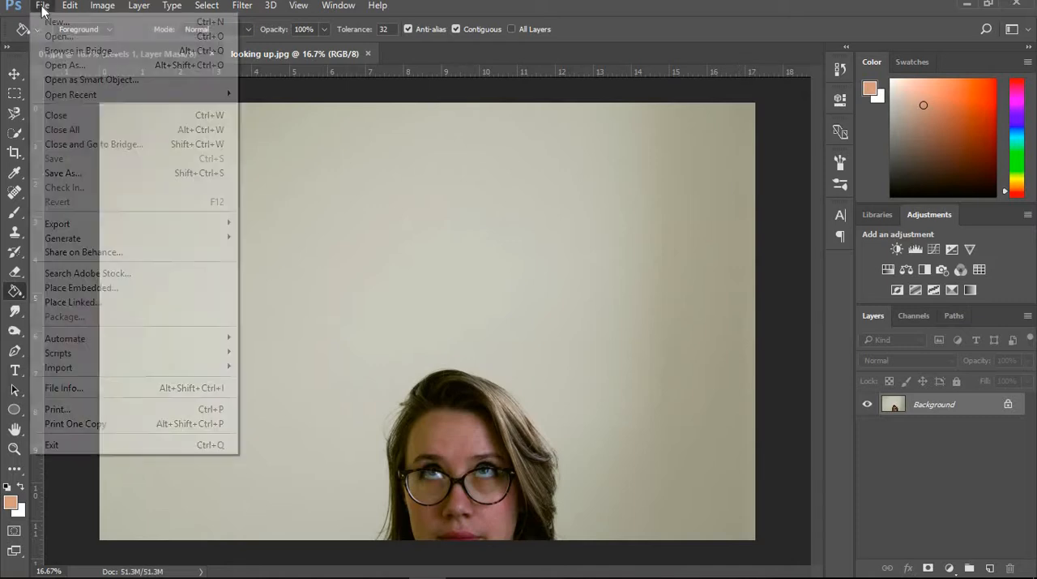
left_click(71, 303)
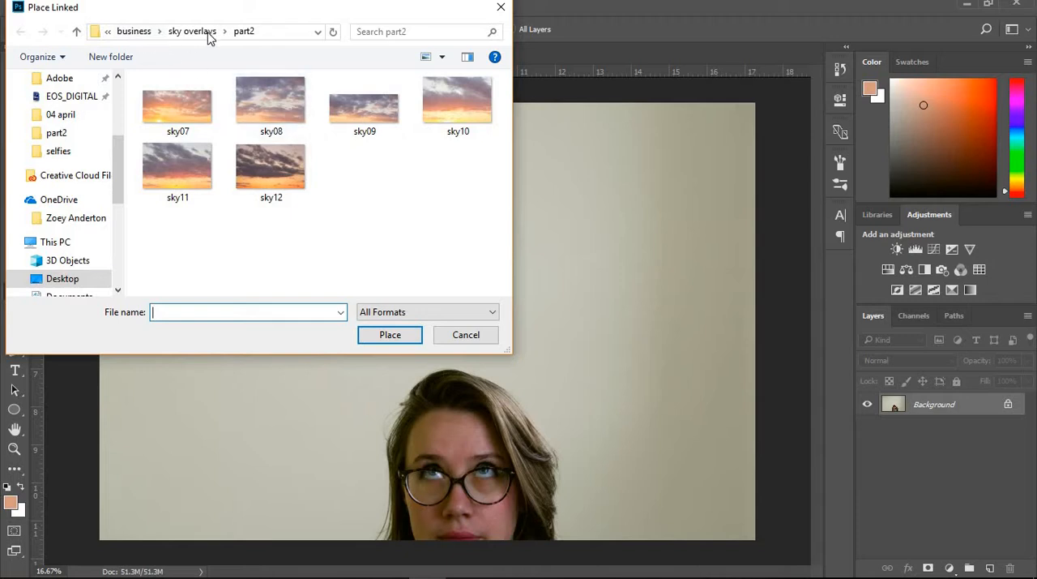
left_click(140, 32)
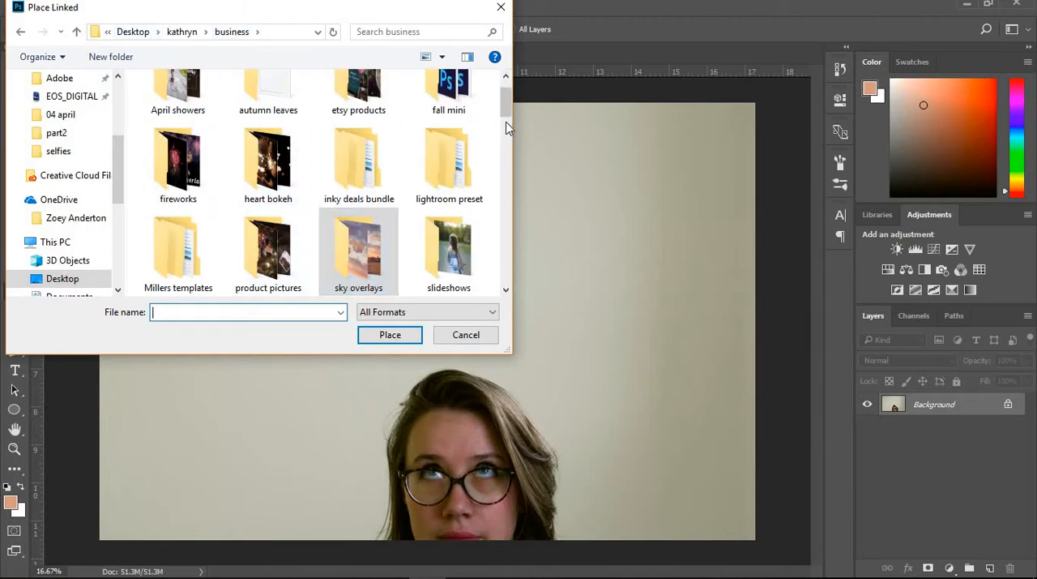
scroll(510, 124, "down", 2)
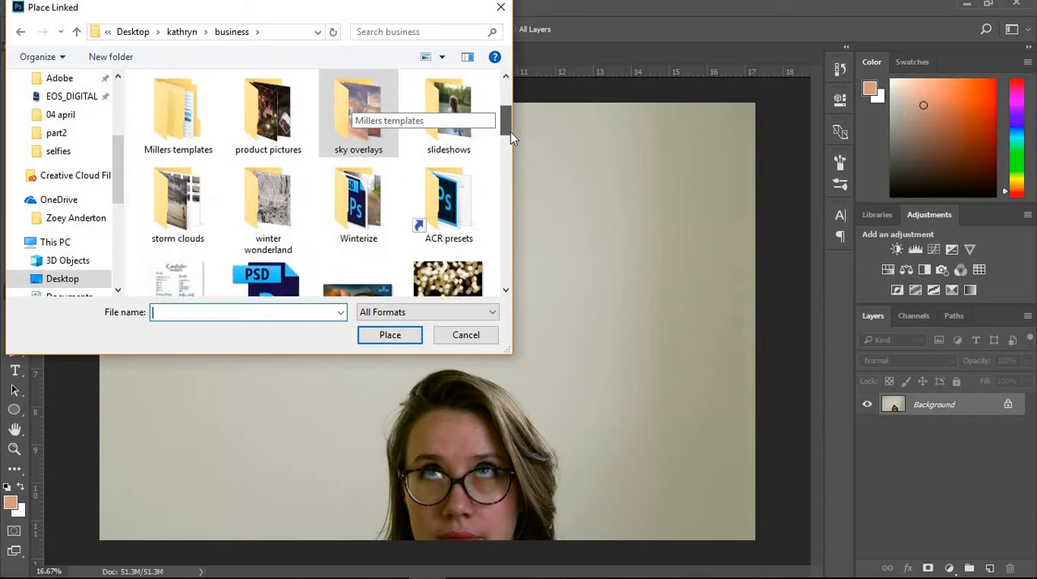
left_click(186, 207)
double_click(185, 207)
left_click(181, 199)
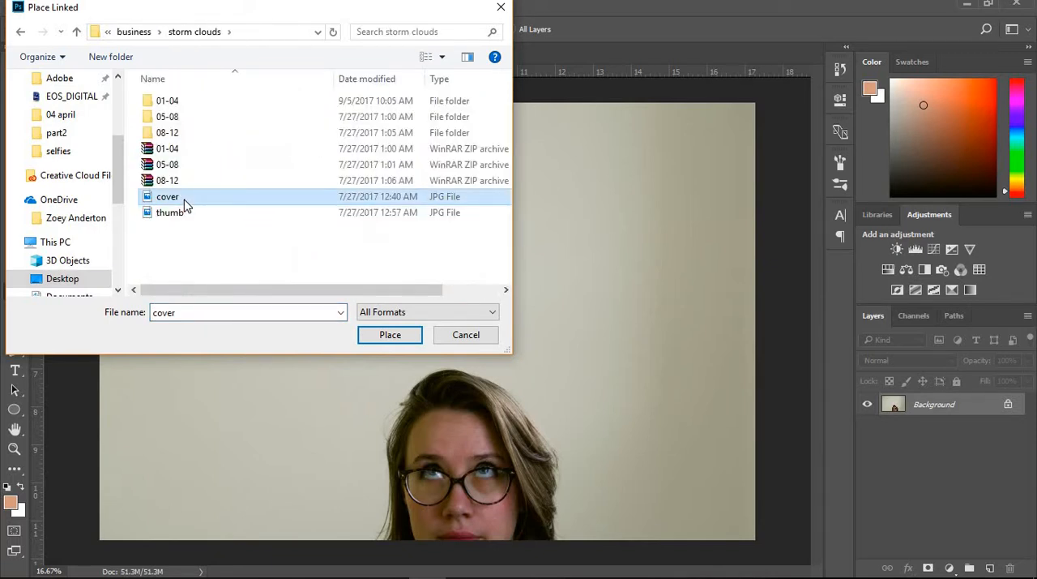
left_click(175, 118)
double_click(177, 120)
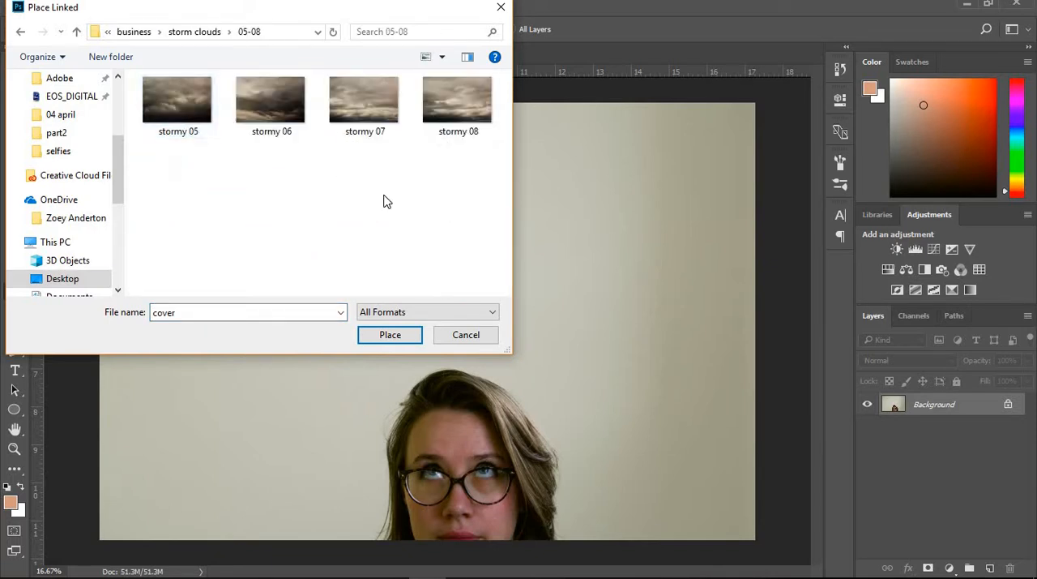
left_click(297, 110)
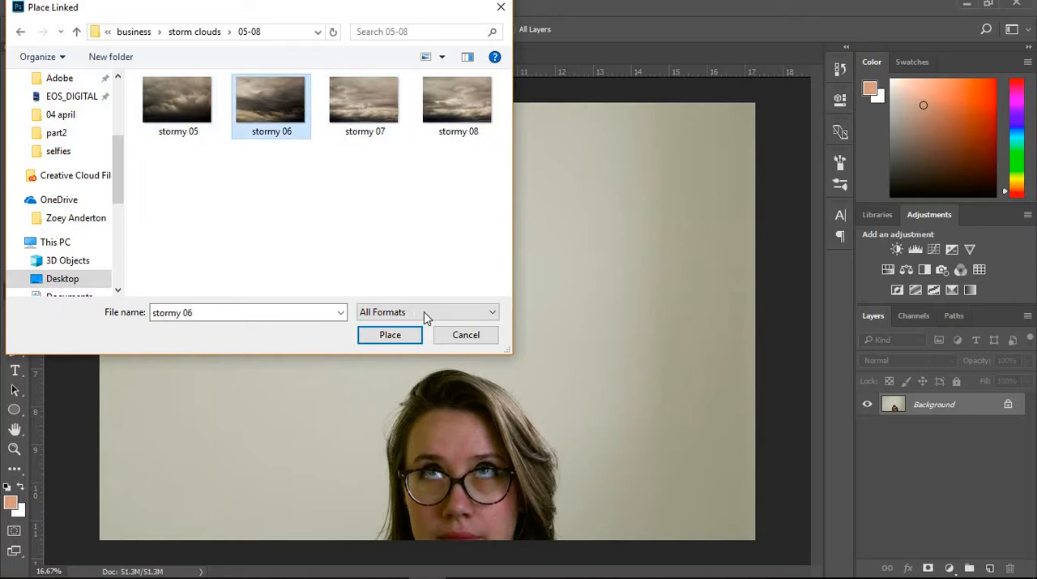
left_click(409, 340)
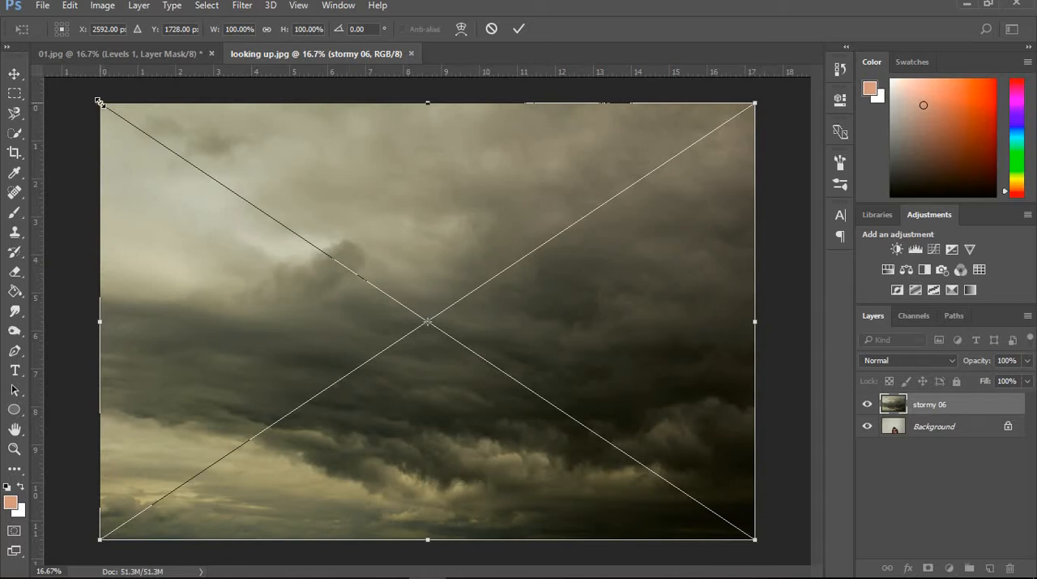
- Enlarge the stormy 06 layer slightly to cover the canvas, commit it, and set its blend mode to Multiply
left_click_drag(99, 102, 97, 101)
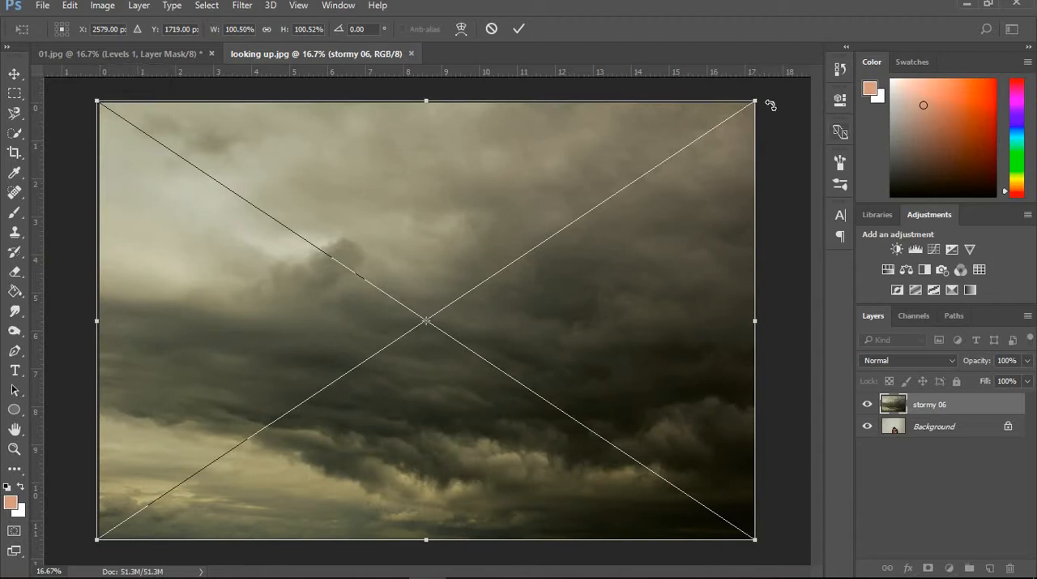
left_click_drag(760, 97, 763, 95)
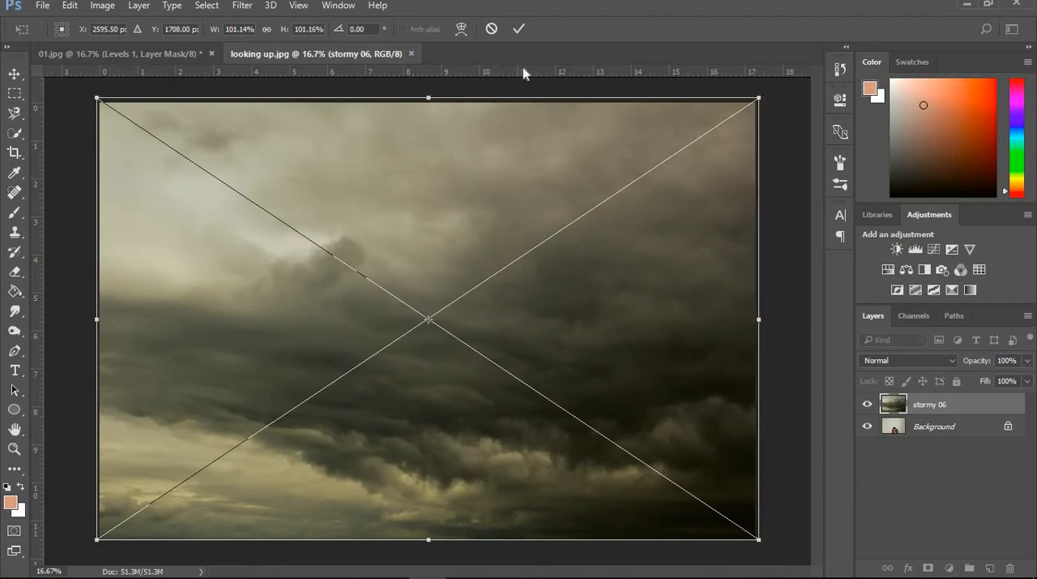
left_click(519, 28)
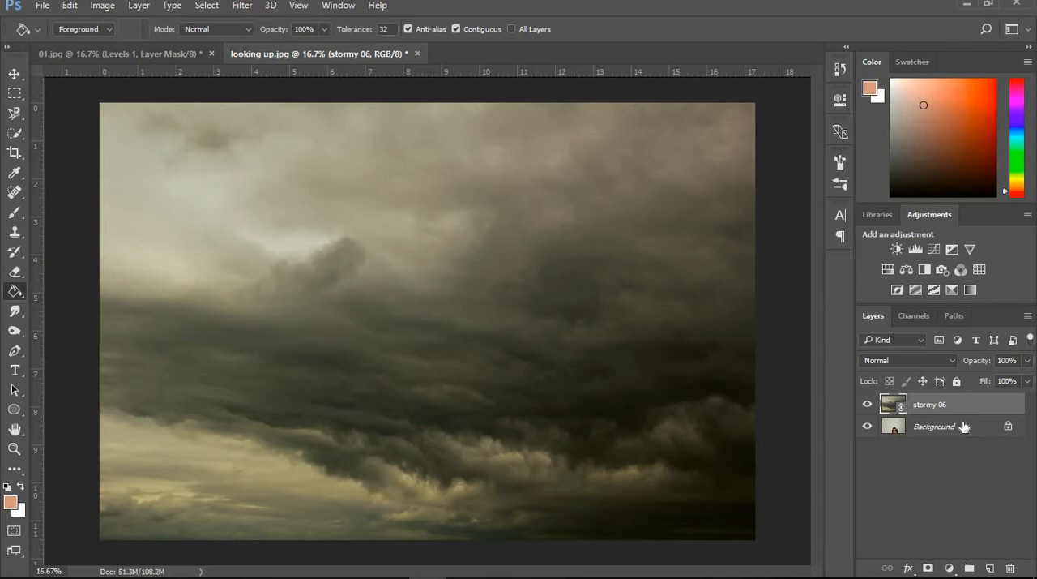
left_click(951, 360)
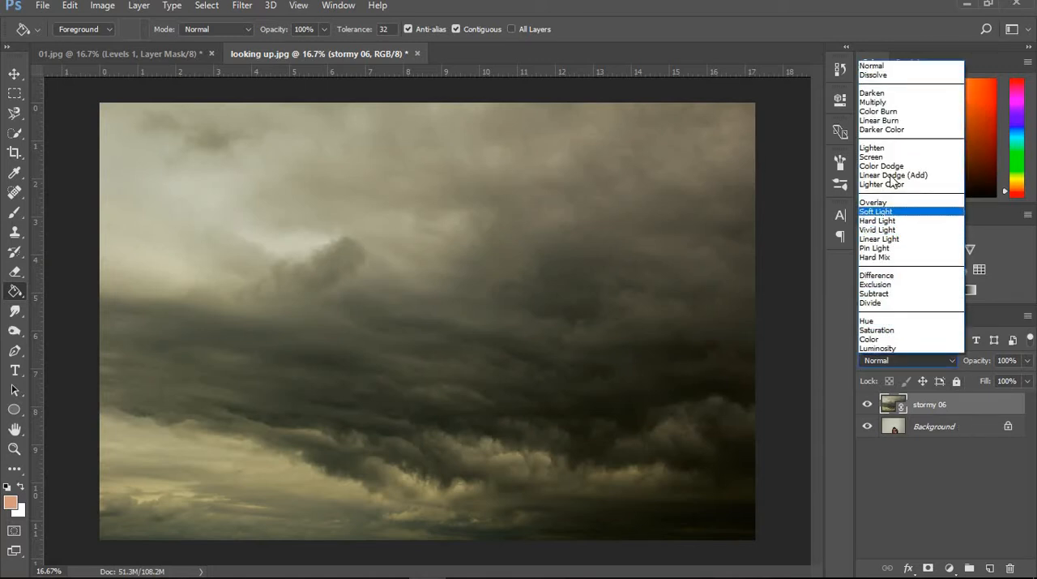
left_click(878, 103)
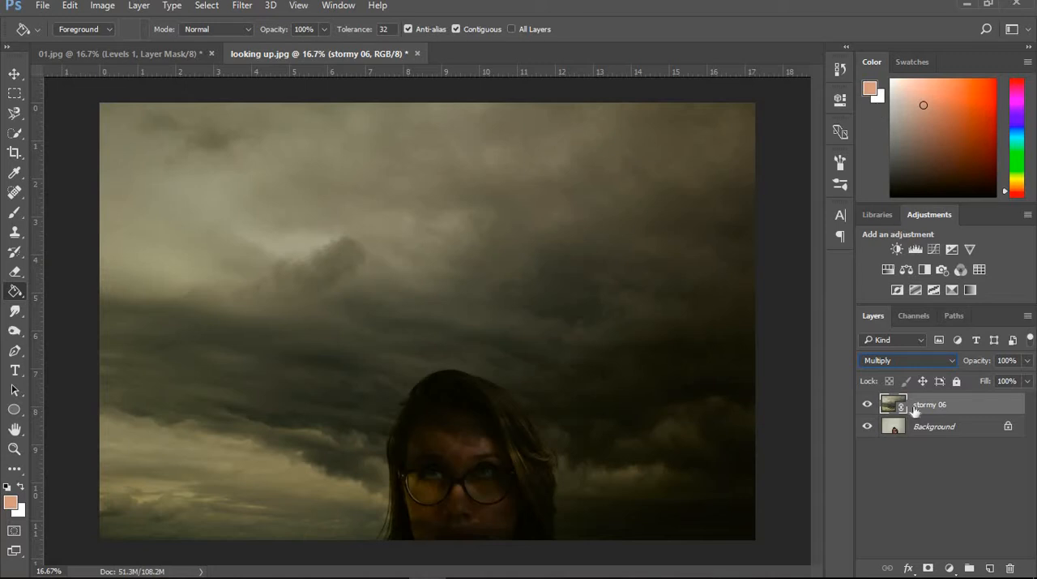
- Add a layer mask to stormy 06 and draw a vertical gradient from above the head down over the face
right_click(15, 295)
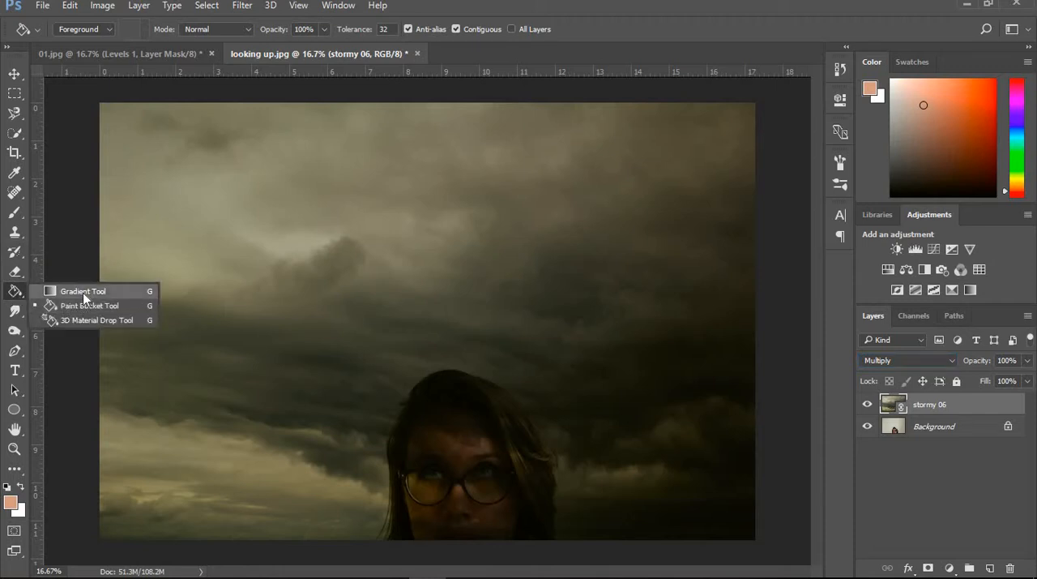
left_click(81, 291)
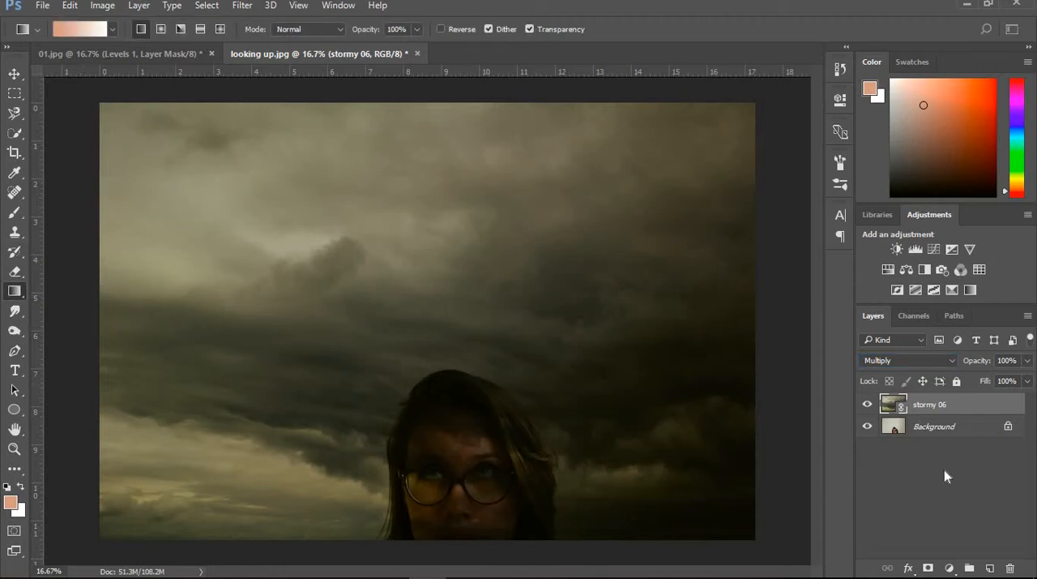
left_click(929, 568)
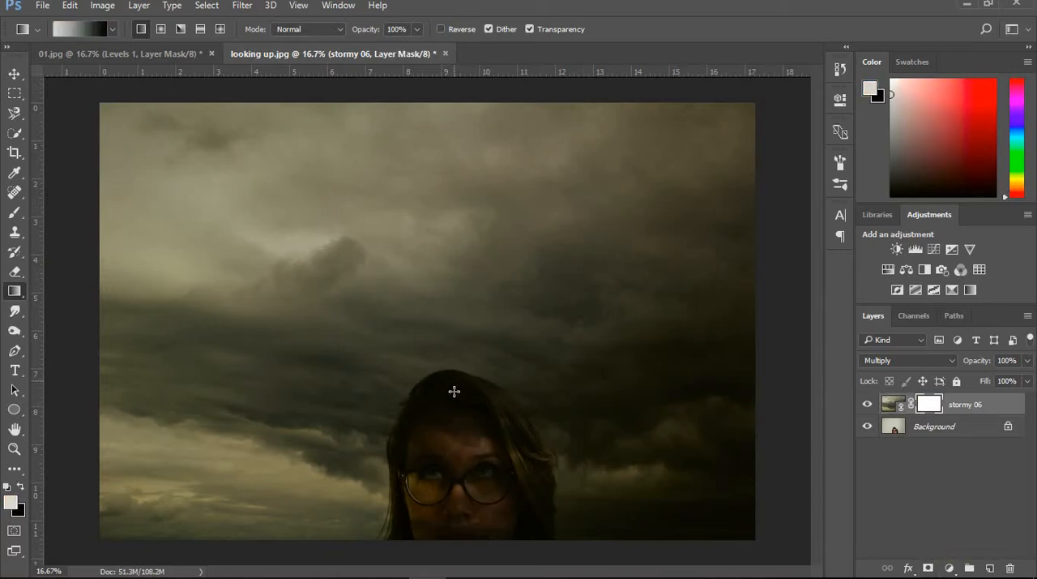
left_click_drag(454, 395, 458, 506)
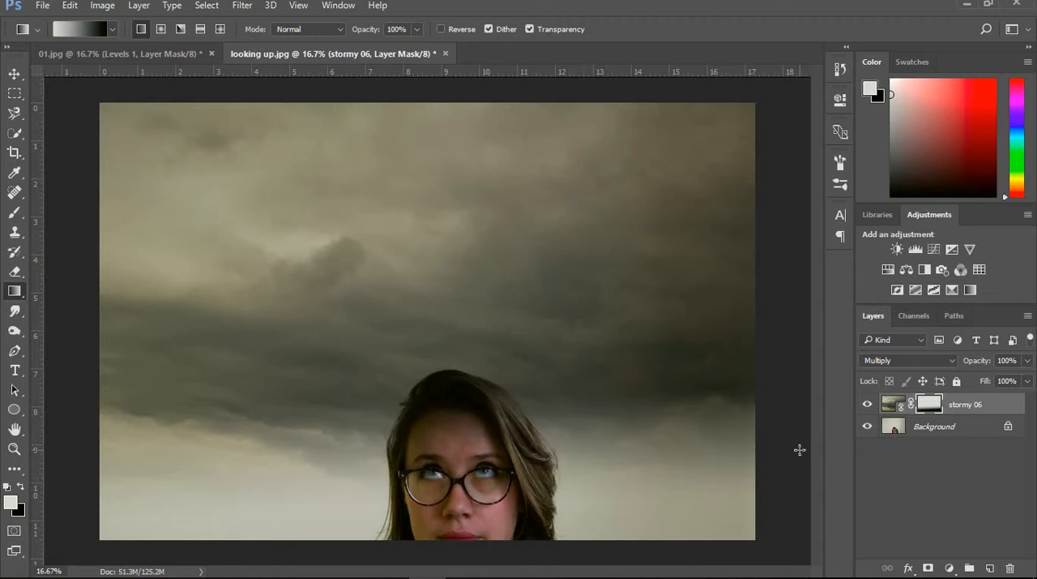
- Paint black on the mask over the woman's head and hair with a 400 px brush at 100% opacity
left_click(15, 213)
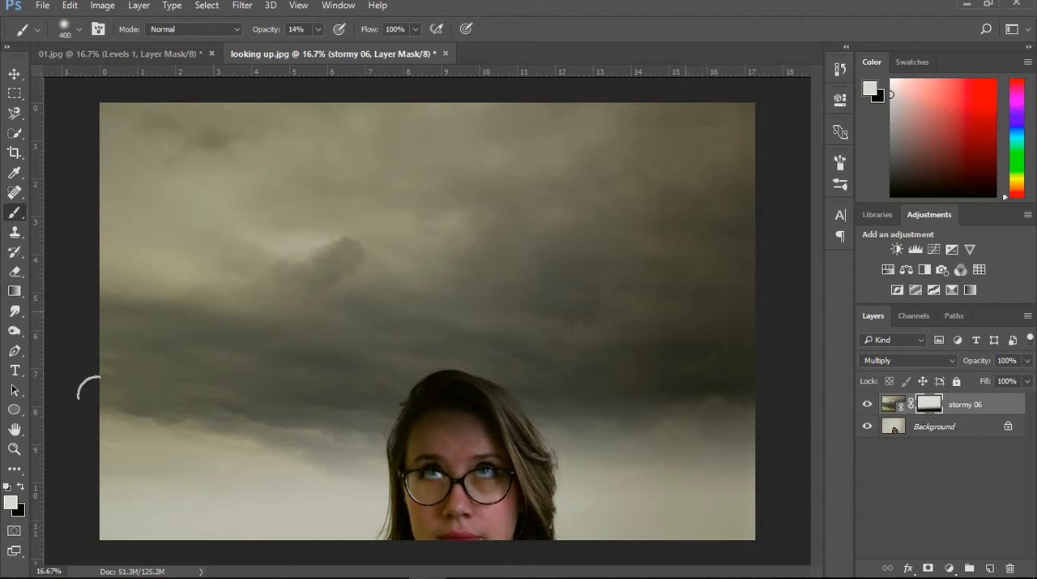
left_click(21, 488)
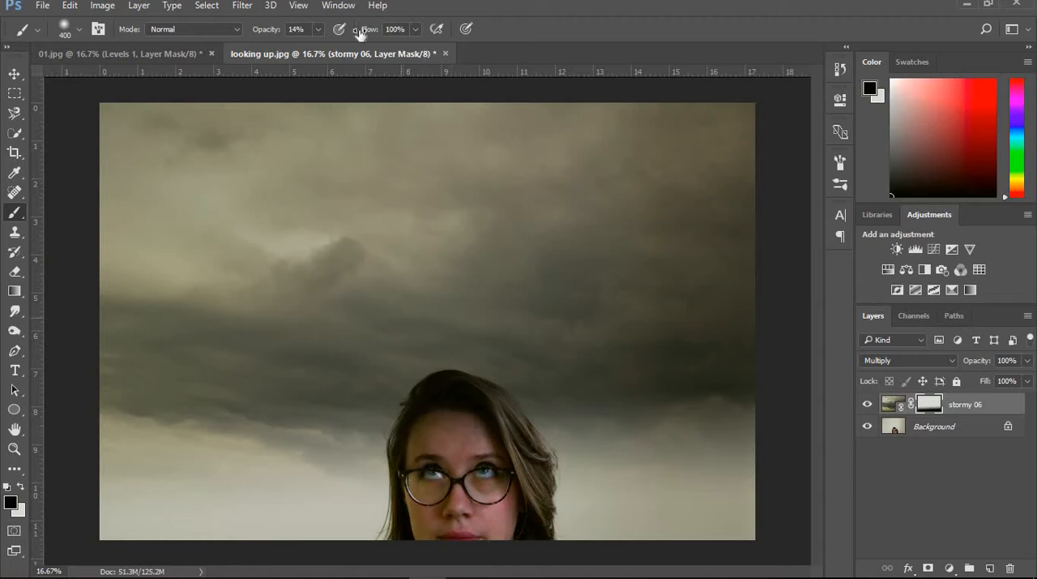
left_click(318, 32)
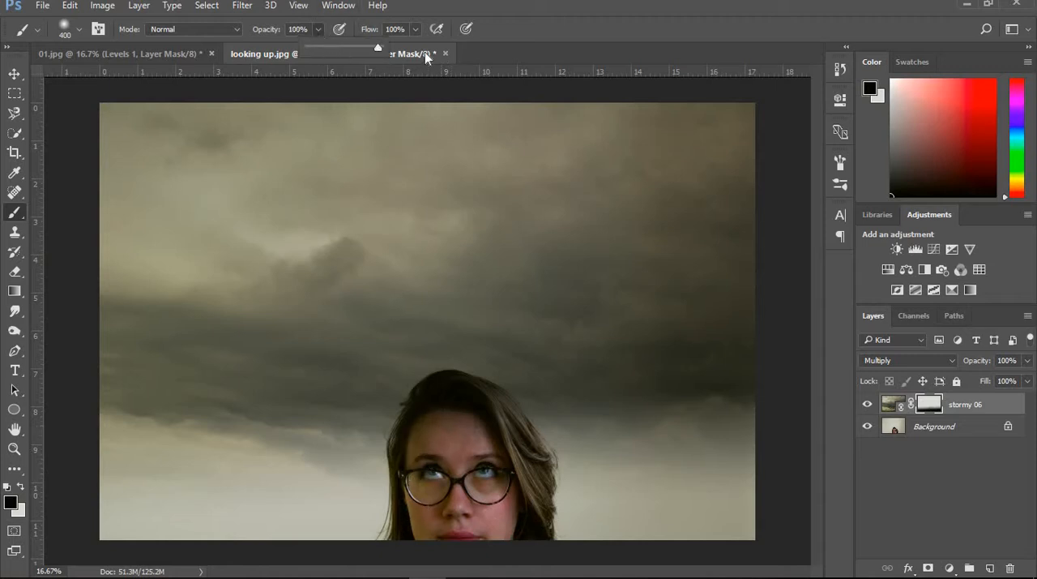
mouse_move(452, 437)
left_mouse_down()
mouse_move(463, 482)
mouse_move(446, 433)
mouse_move(428, 478)
left_mouse_up()
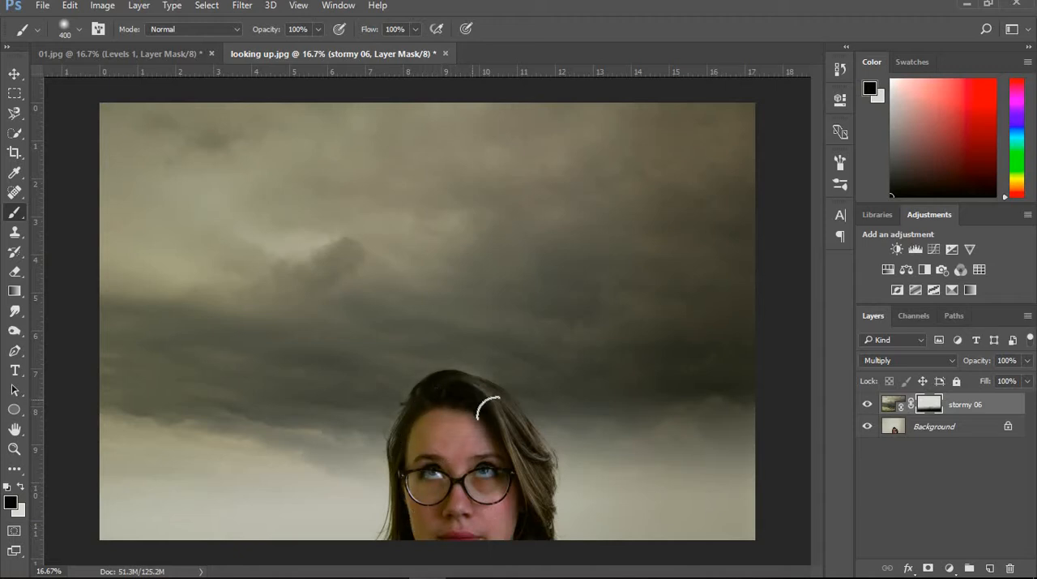
left_click_drag(502, 423, 527, 495)
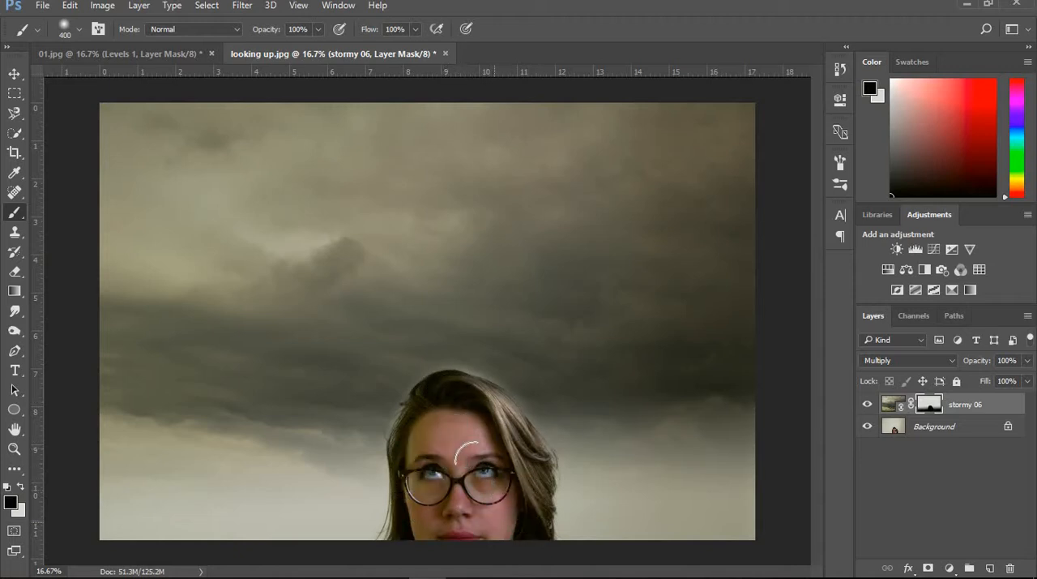
- Paint white on the mask above the head with a 200 px brush and undo the stroke
left_click(21, 486)
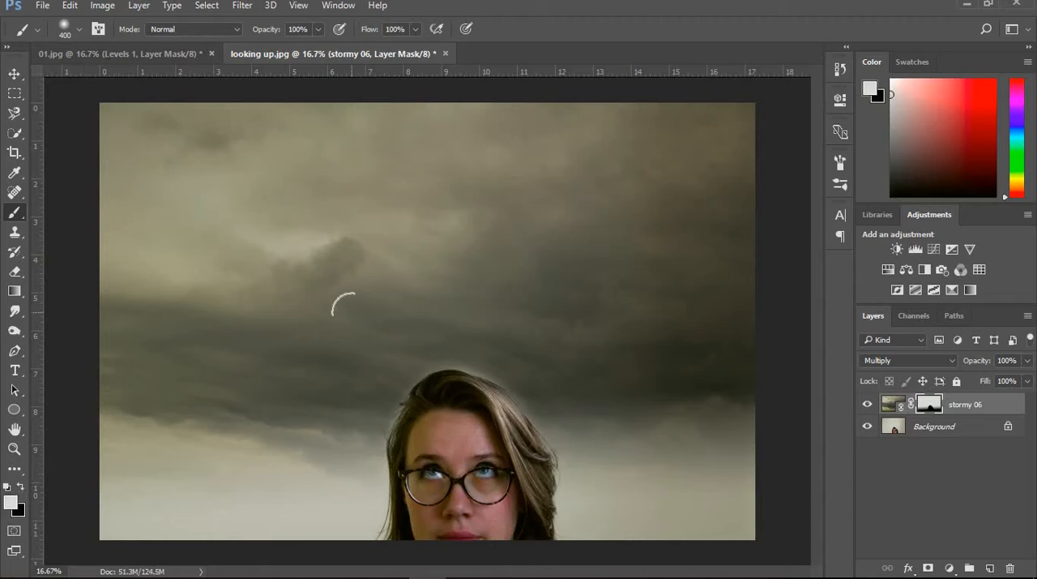
key("bracketleft")
key("bracketleft")
key("bracketleft")
mouse_move(429, 368)
left_mouse_down()
mouse_move(498, 370)
mouse_move(551, 417)
mouse_move(549, 405)
left_mouse_up()
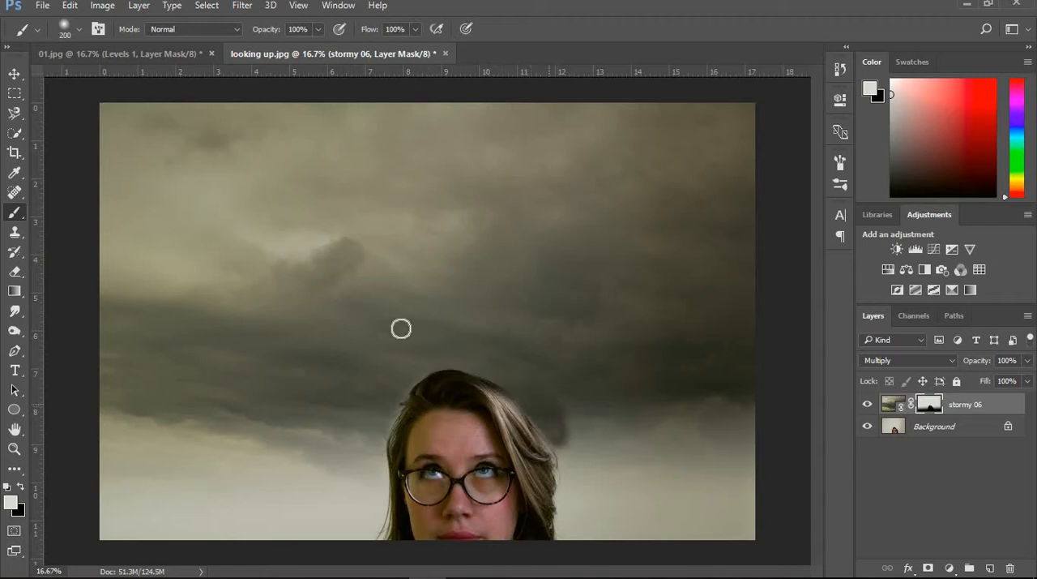
key("ctrl+z")
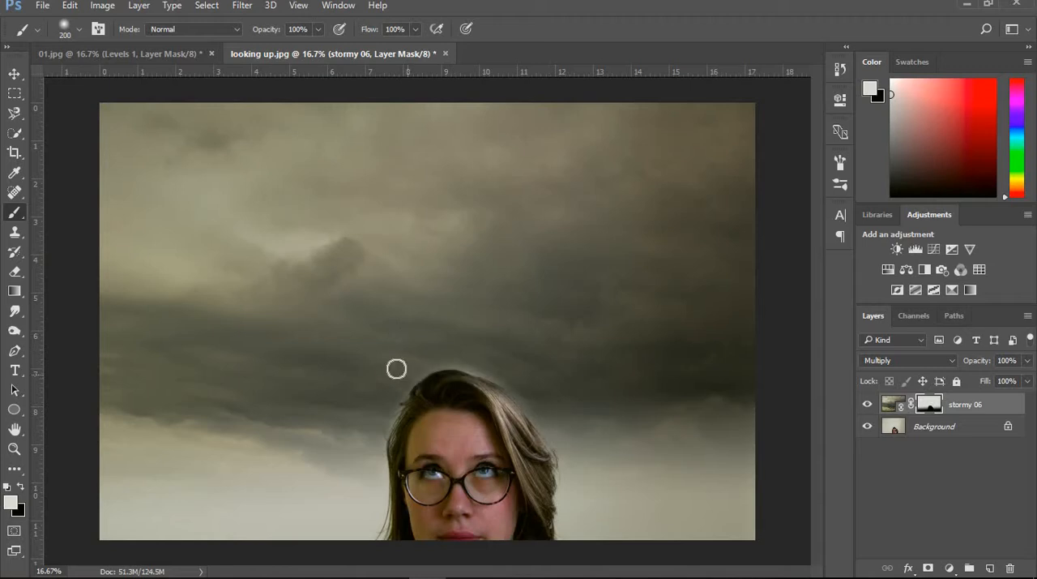
- Lower the brush opacity to 15% and paint white on the stormy 06 mask with an 800 px brush beside the face
left_click(318, 30)
left_click_drag(269, 44, 263, 50)
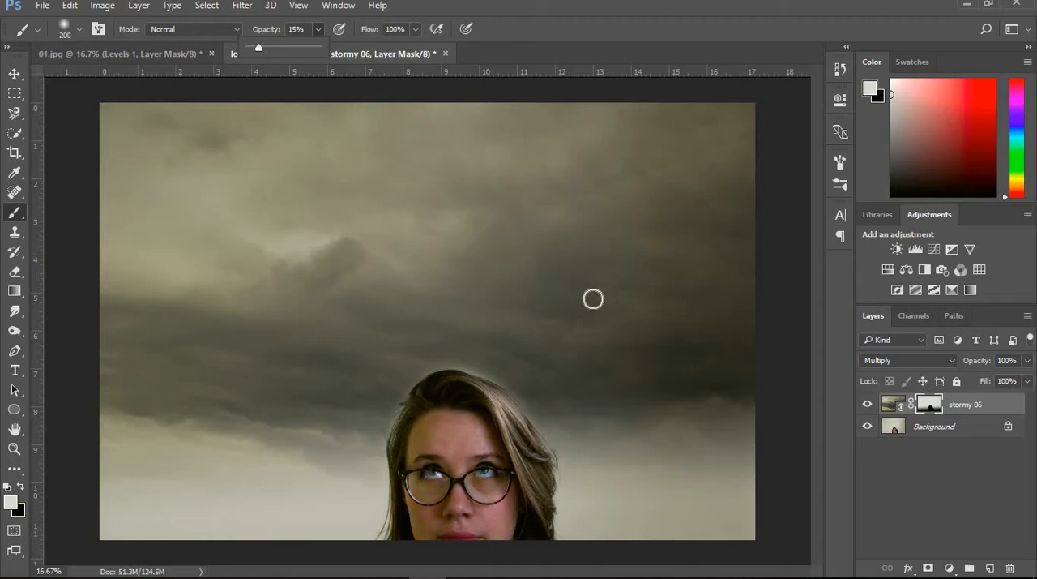
key("bracketright")
key("bracketright")
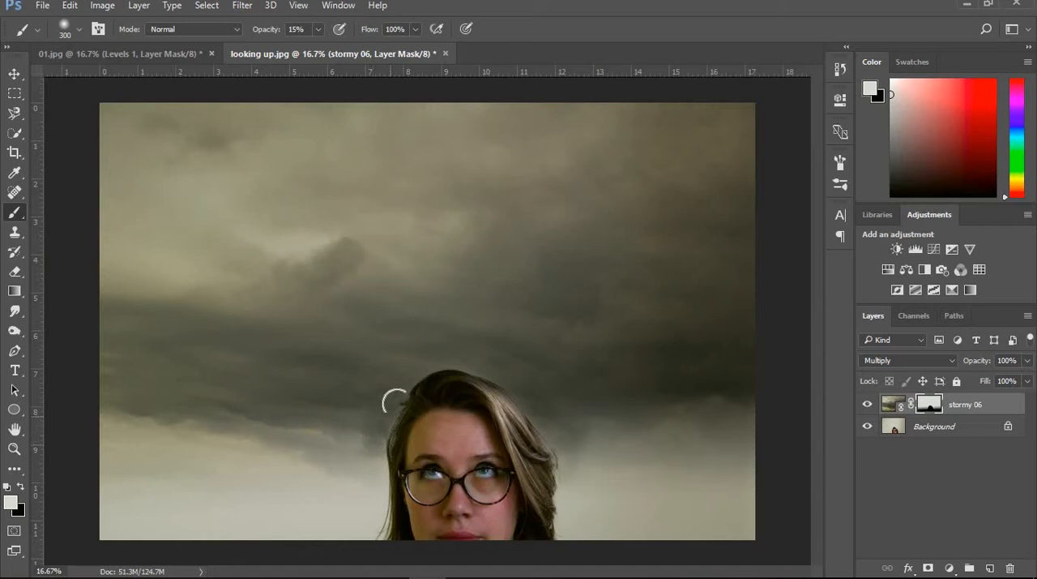
key("ctrl+plus")
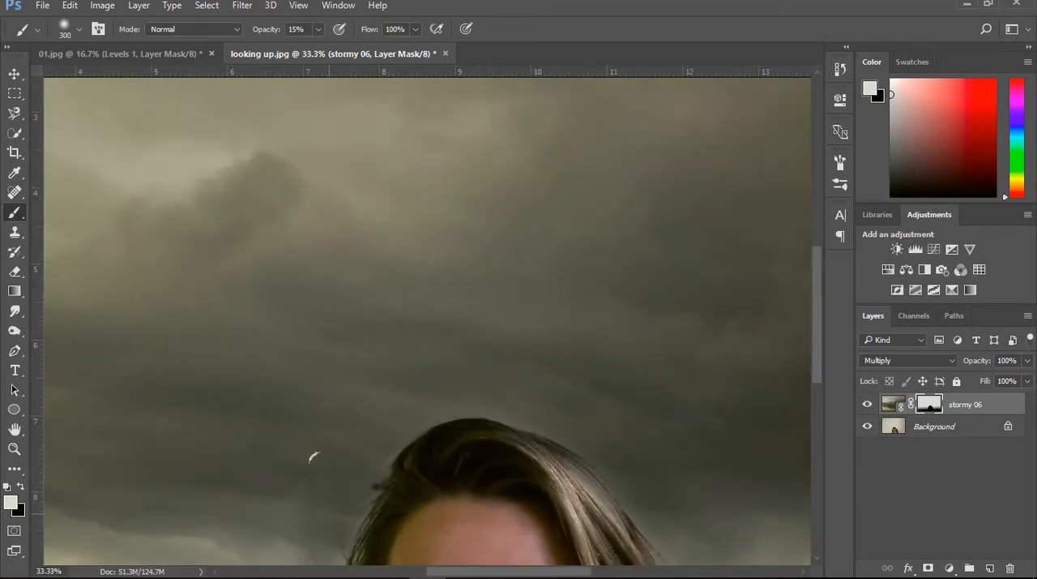
key("bracketleft")
key("bracketleft")
key("bracketleft")
left_click_drag(815, 327, 820, 398)
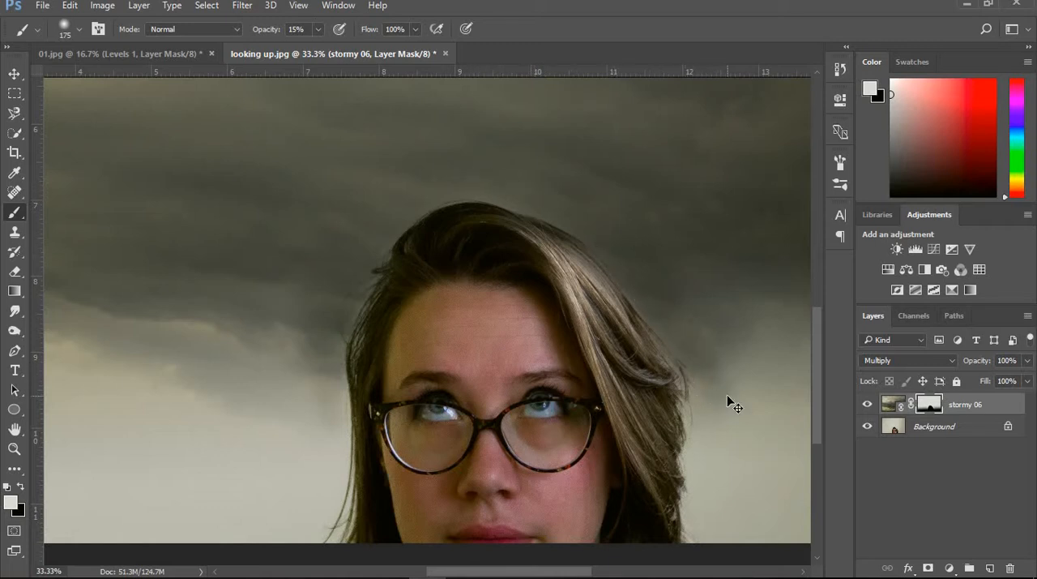
scroll(734, 406, "down", 3)
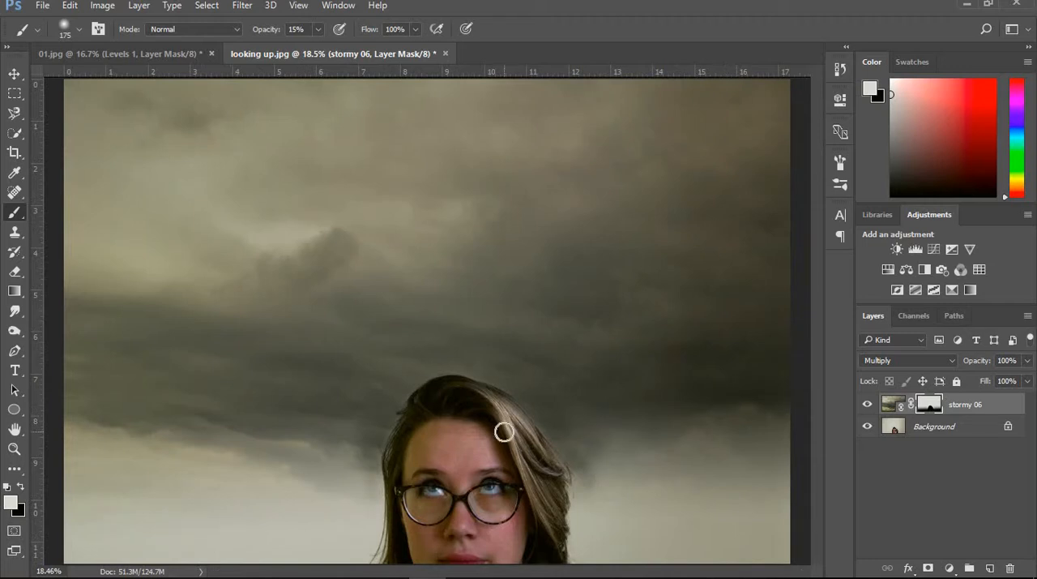
key("bracketright")
key("bracketright")
key("bracketright")
key("bracketright")
key("bracketright")
key("bracketright")
key("bracketright")
key("bracketright")
mouse_move(694, 465)
left_mouse_down()
mouse_move(672, 506)
mouse_move(611, 541)
mouse_move(735, 540)
left_mouse_up()
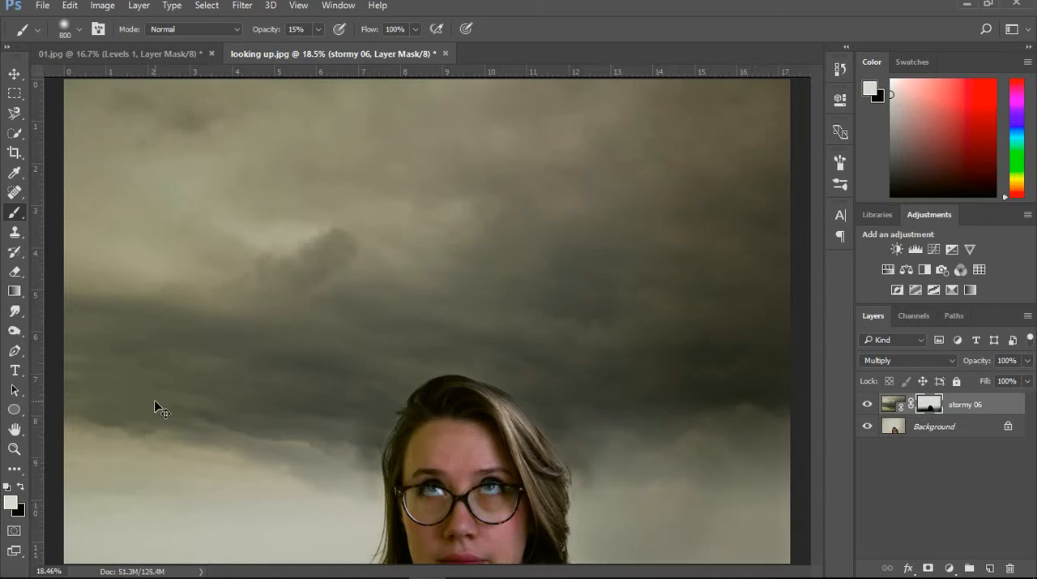
- Paint more soft white strokes on the mask along the lower sky on both sides of the head
key("ctrl+minus")
mouse_move(126, 506)
left_mouse_down()
mouse_move(124, 525)
mouse_move(243, 527)
mouse_move(279, 479)
mouse_move(368, 531)
mouse_move(325, 504)
mouse_move(211, 518)
left_mouse_up()
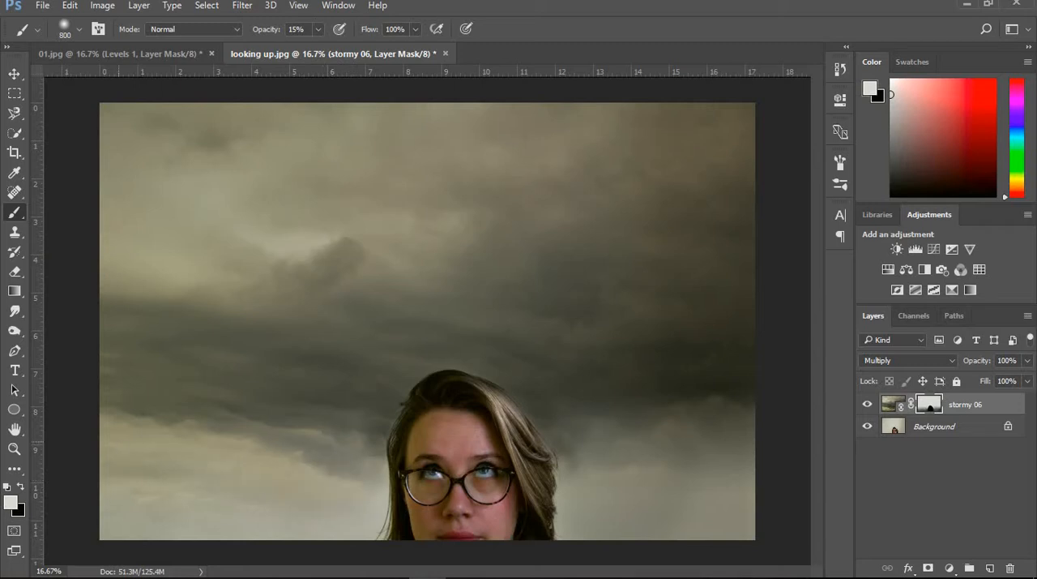
mouse_move(584, 471)
left_mouse_down()
mouse_move(620, 486)
mouse_move(736, 483)
left_mouse_up()
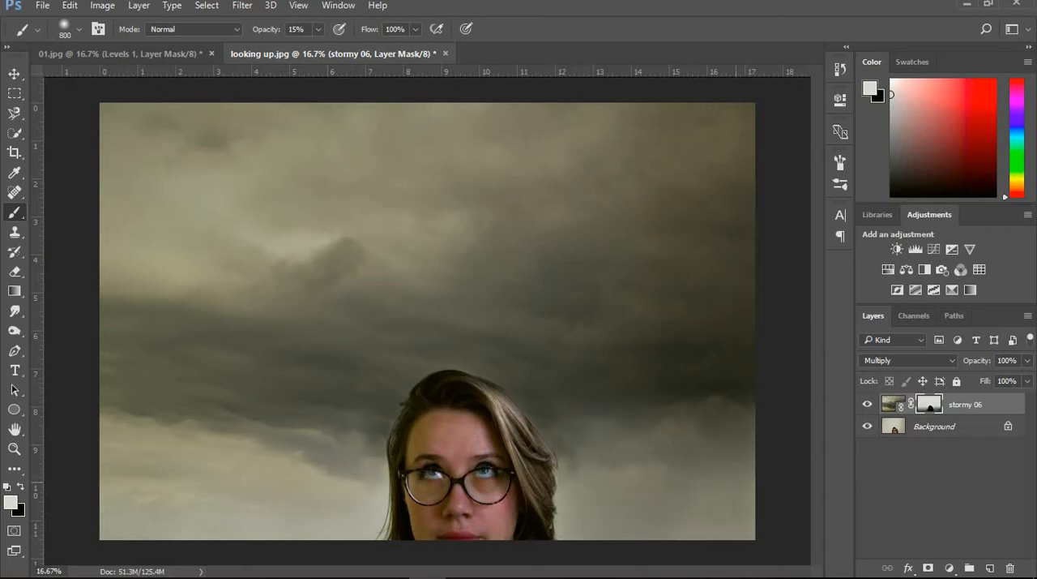
mouse_move(578, 486)
left_mouse_down()
mouse_move(581, 520)
mouse_move(590, 506)
mouse_move(706, 494)
left_mouse_up()
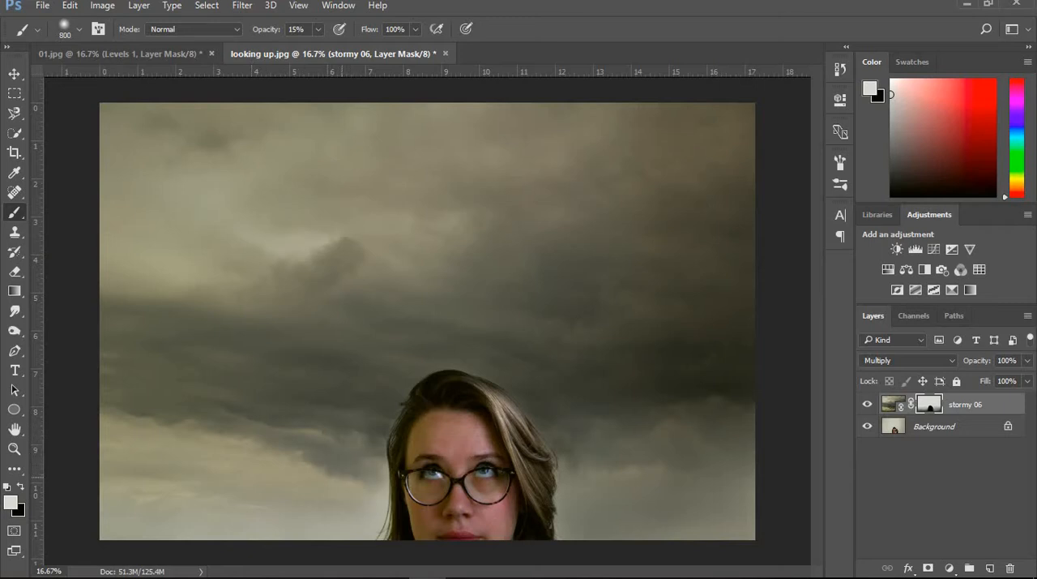
left_click_drag(599, 462, 753, 442)
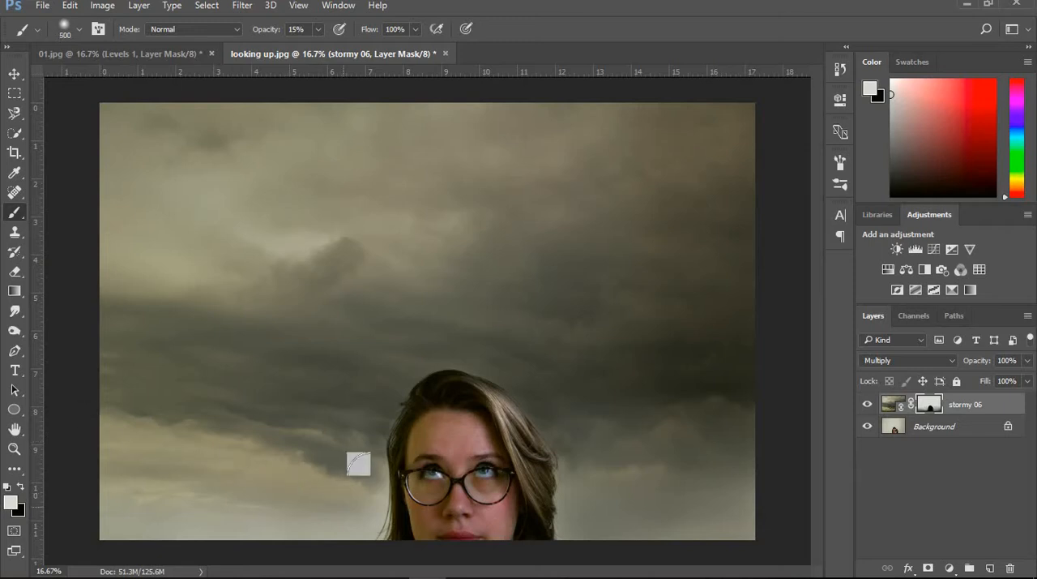
- Reduce the brush to 200 px and toggle the stormy 06 layer's visibility off and on to compare
key("bracketleft")
key("bracketleft")
key("bracketleft")
key("bracketleft")
key("bracketleft")
key("bracketleft")
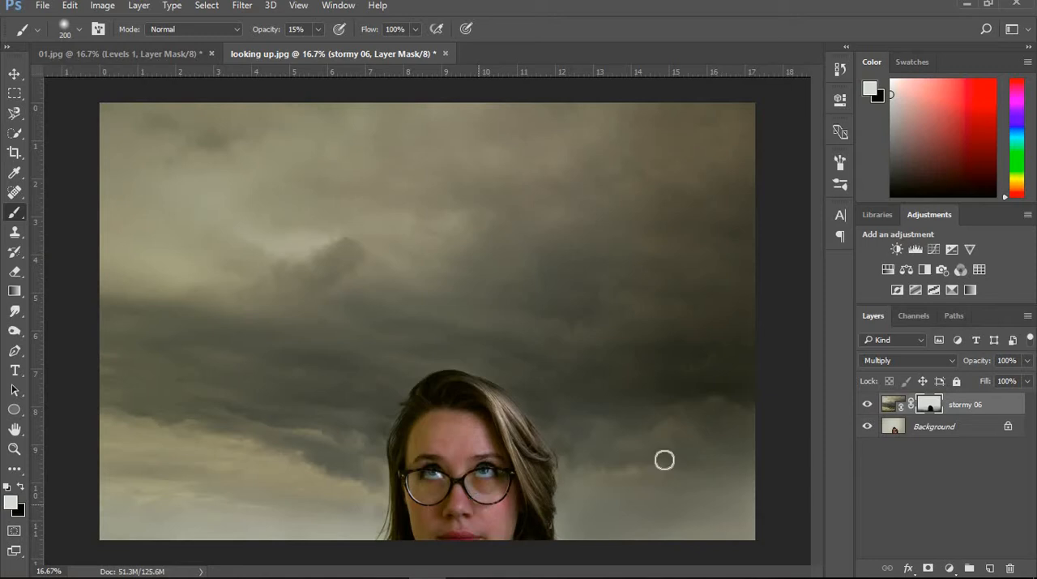
left_click(868, 404)
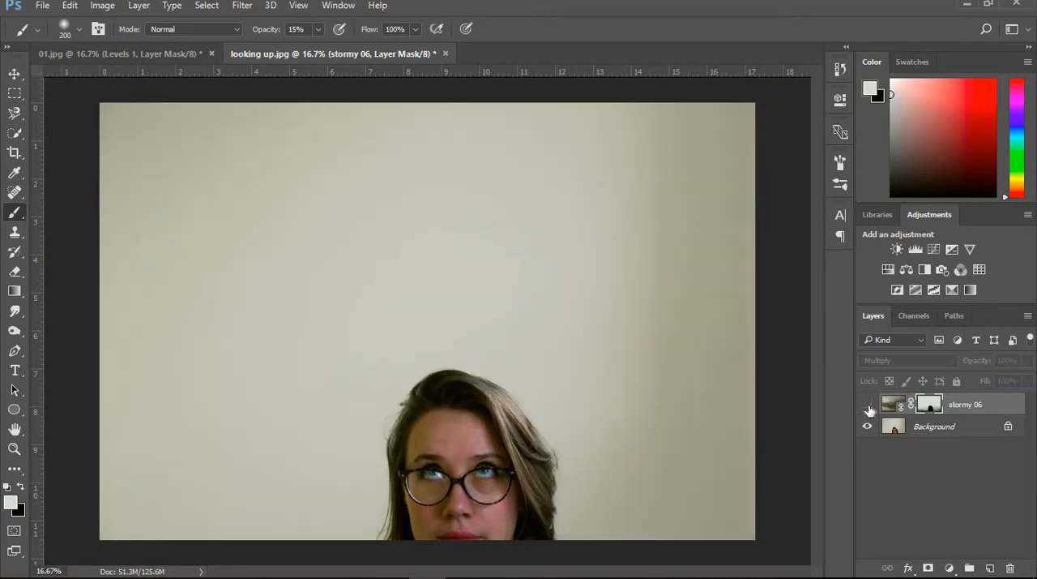
left_click(868, 405)
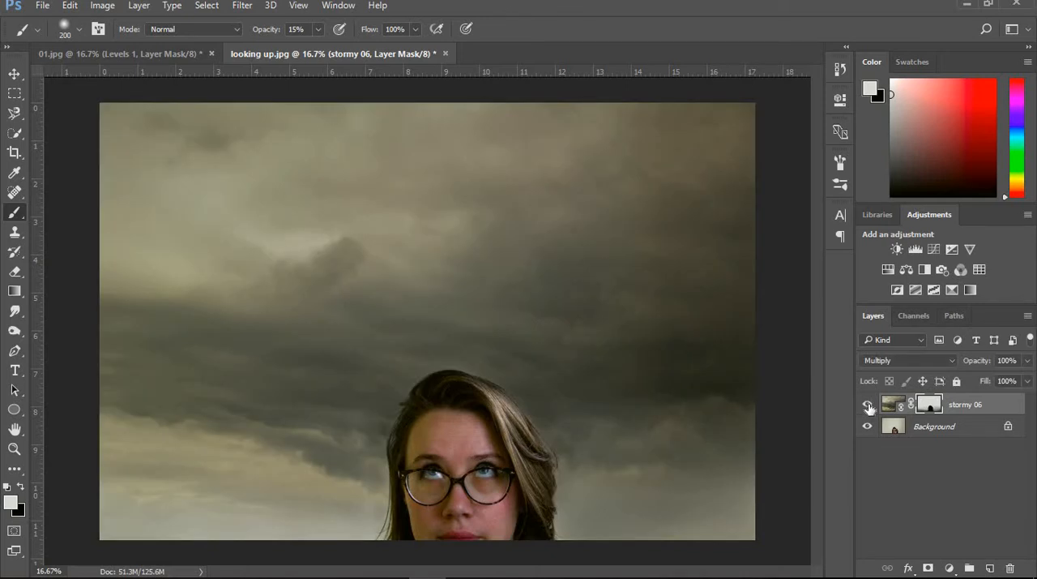